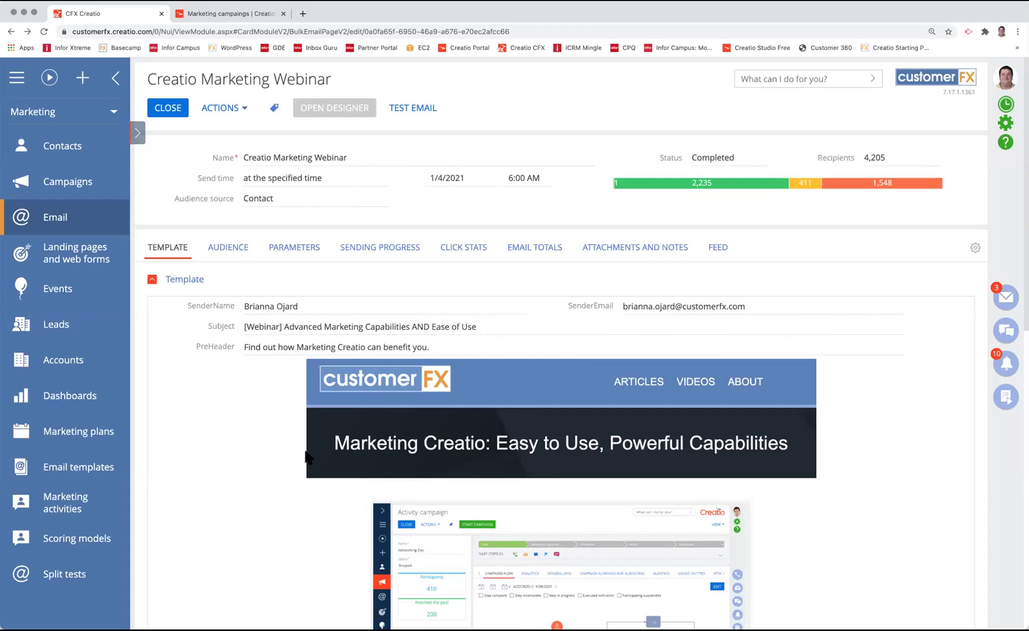
# Review the Creatio Marketing Webinar email template from its header banner down to the Register Now button and footer.
pyautogui.scroll(-5, 305, 457)
pyautogui.scroll(-2, 305, 447)
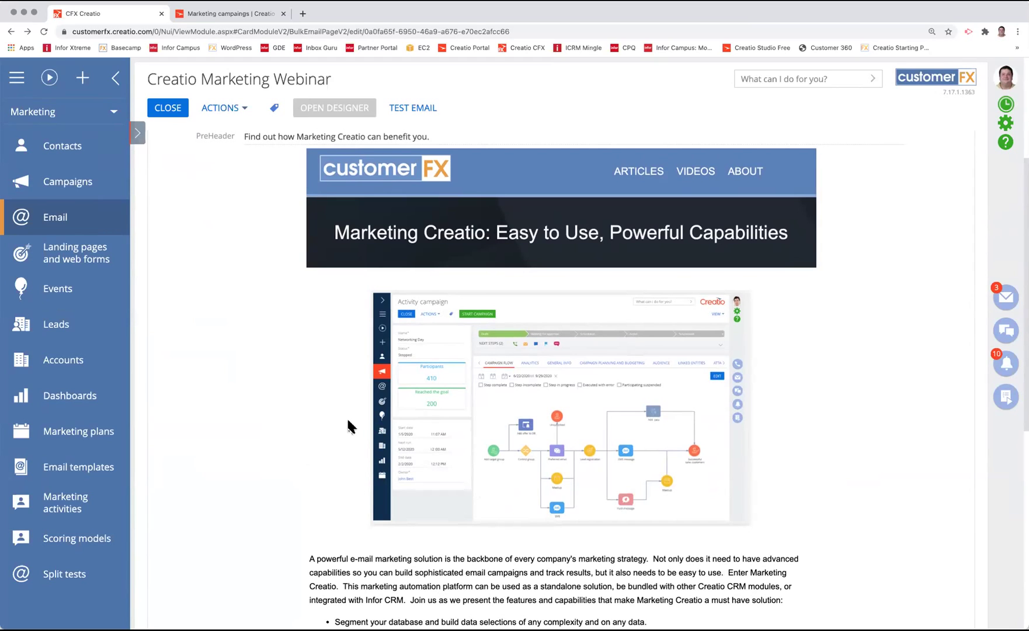
pyautogui.scroll(2, 347, 417)
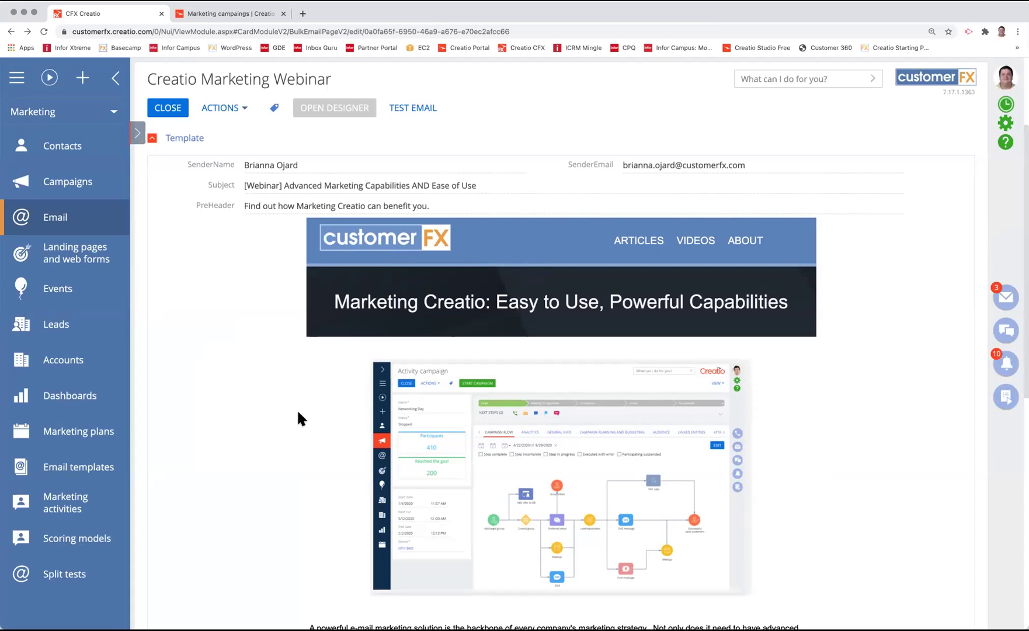
pyautogui.scroll(-5, 305, 411)
pyautogui.scroll(3, 305, 411)
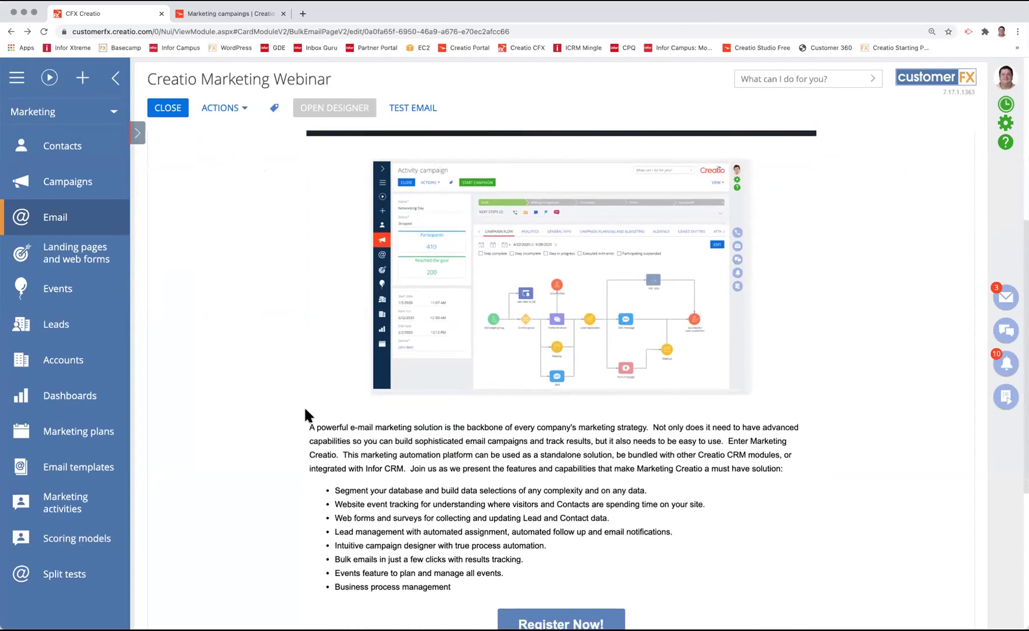
pyautogui.scroll(1, 305, 410)
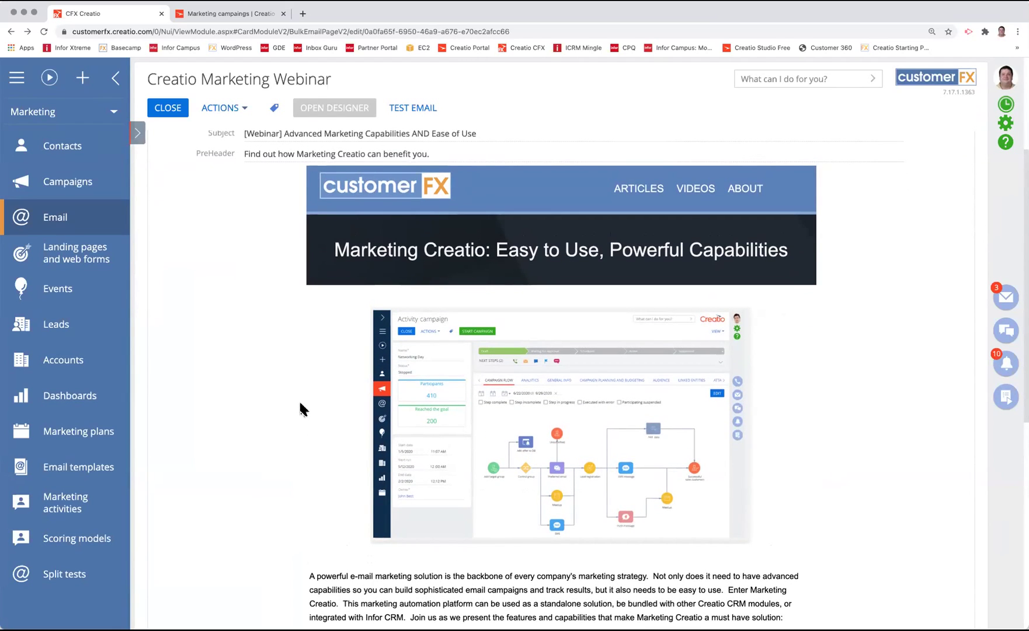
pyautogui.scroll(-1, 301, 408)
pyautogui.scroll(-4, 302, 407)
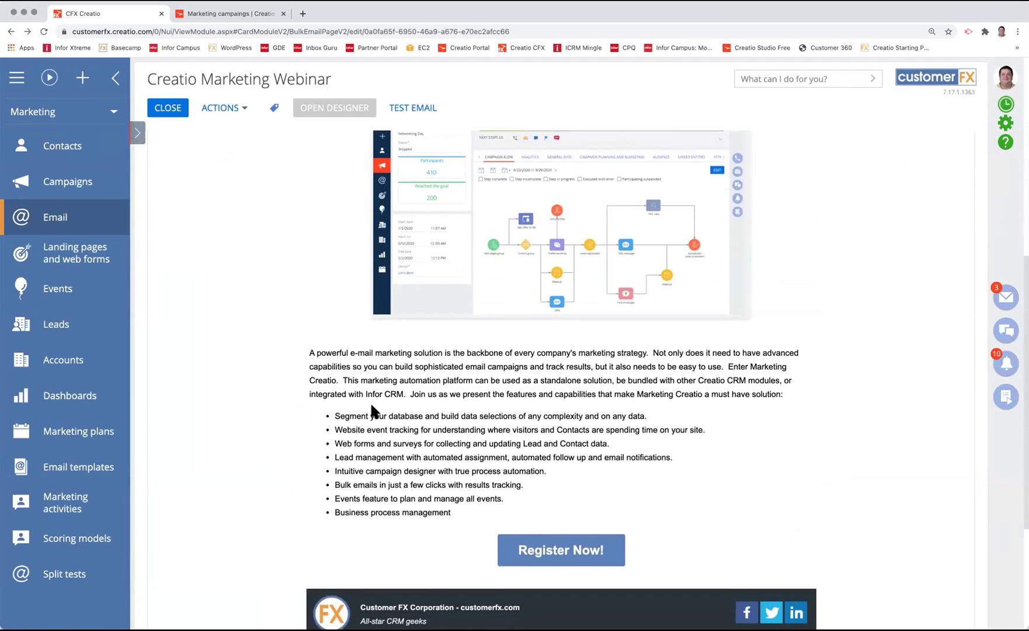
pyautogui.scroll(-3, 371, 406)
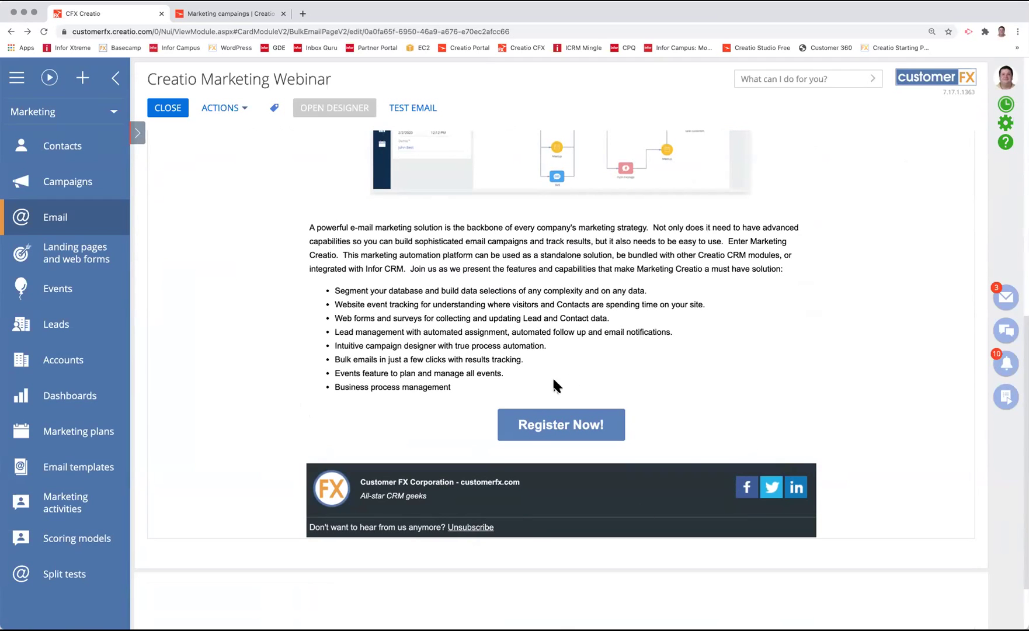
pyautogui.scroll(3, 599, 358)
pyautogui.scroll(10, 600, 362)
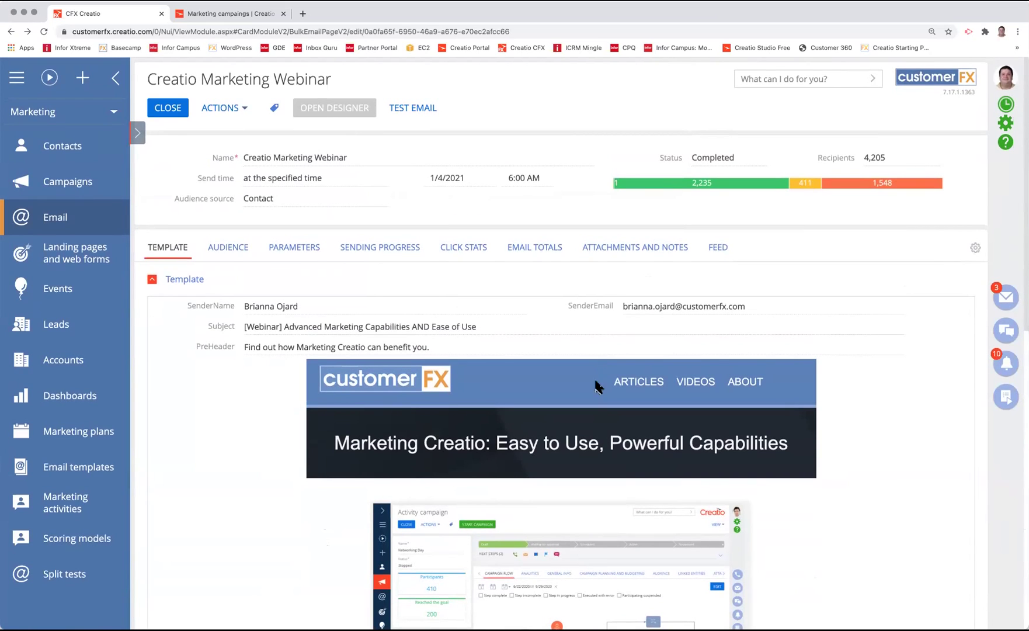
pyautogui.scroll(-8, 595, 389)
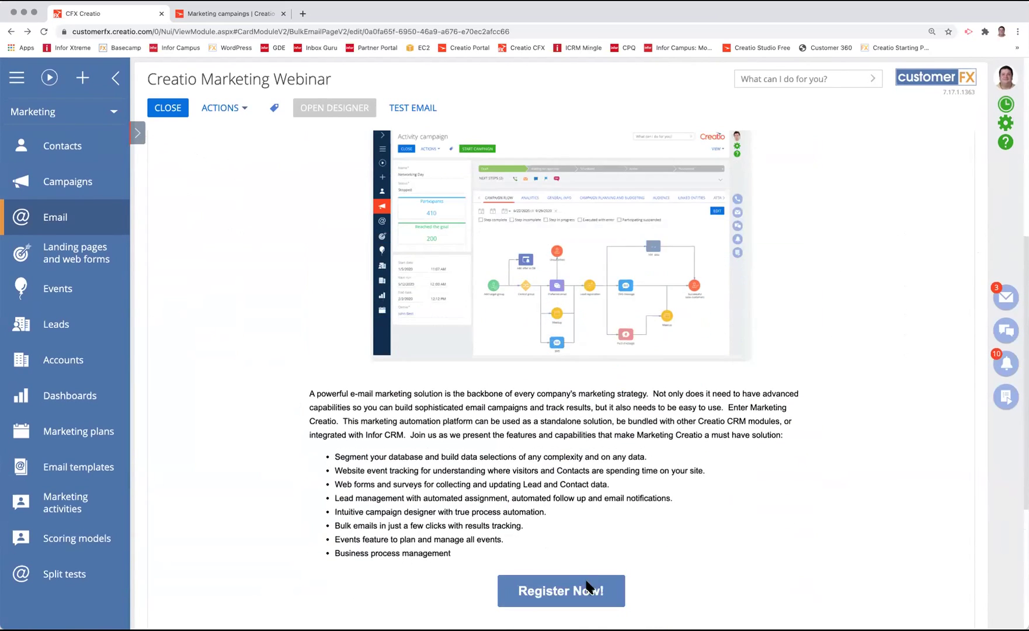
pyautogui.scroll(8, 306, 233)
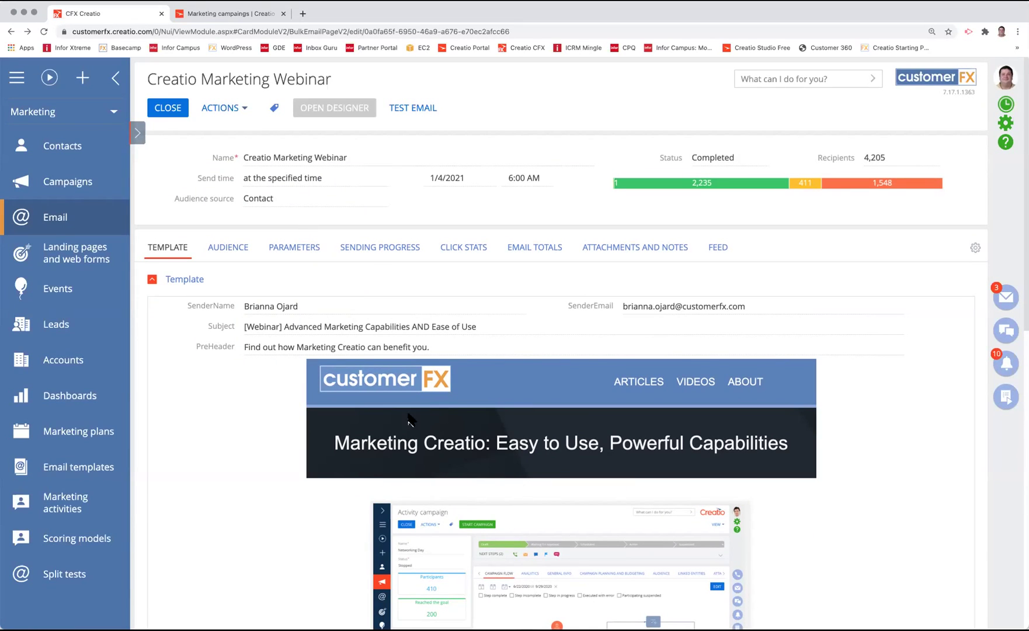
# Show the email's audience list and inspect the segments of the recipient status bar.
pyautogui.click(234, 250)
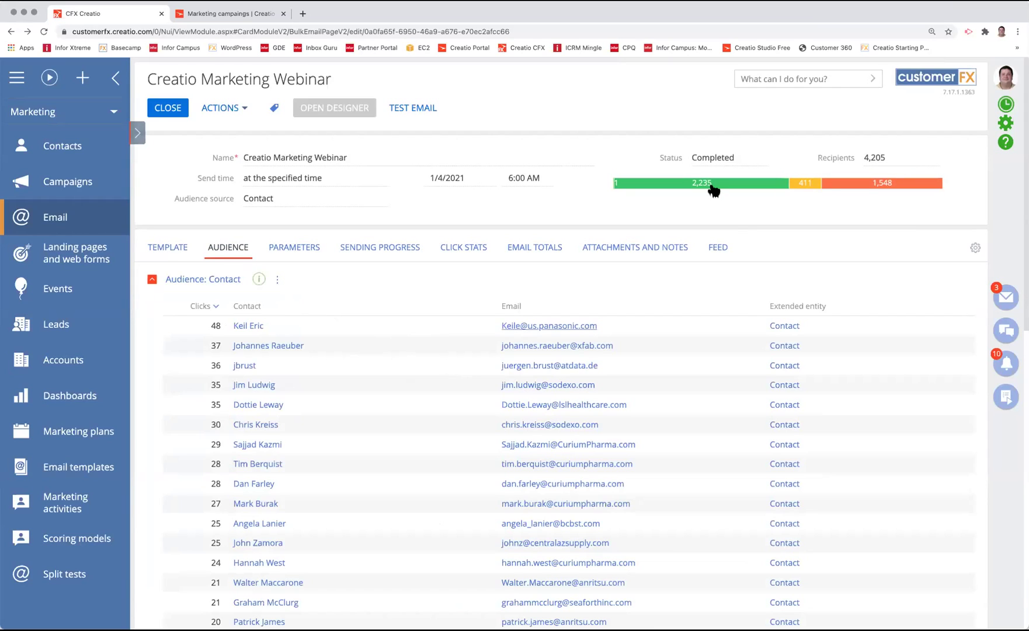
pyautogui.moveTo(702, 185)
pyautogui.moveTo(855, 185)
# Examine the email's sending progress figures and read through the sending log down to the task creation entry.
pyautogui.click(384, 252)
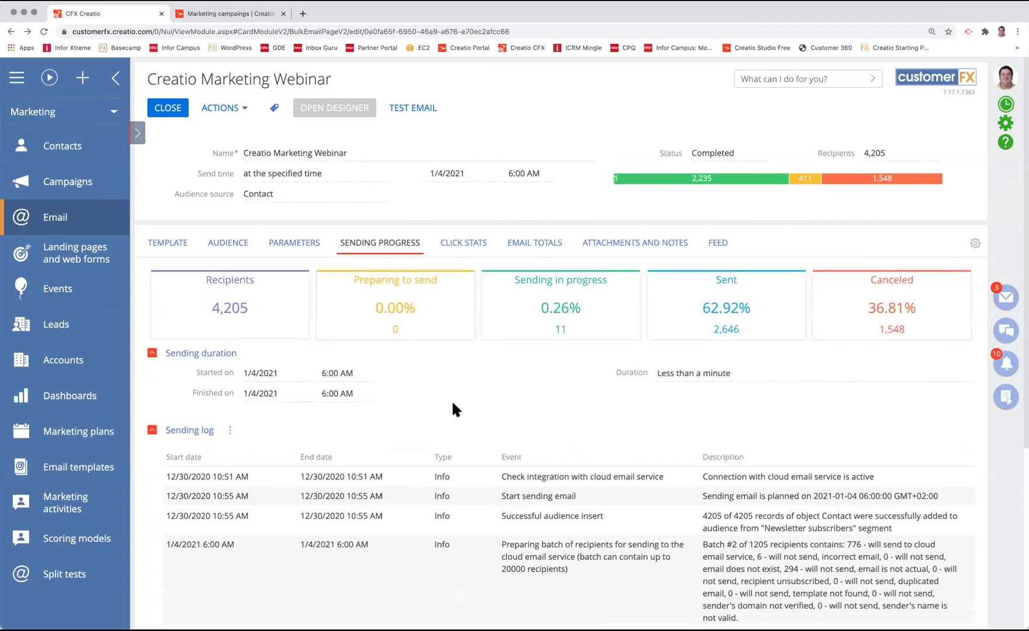
pyautogui.scroll(-2, 452, 403)
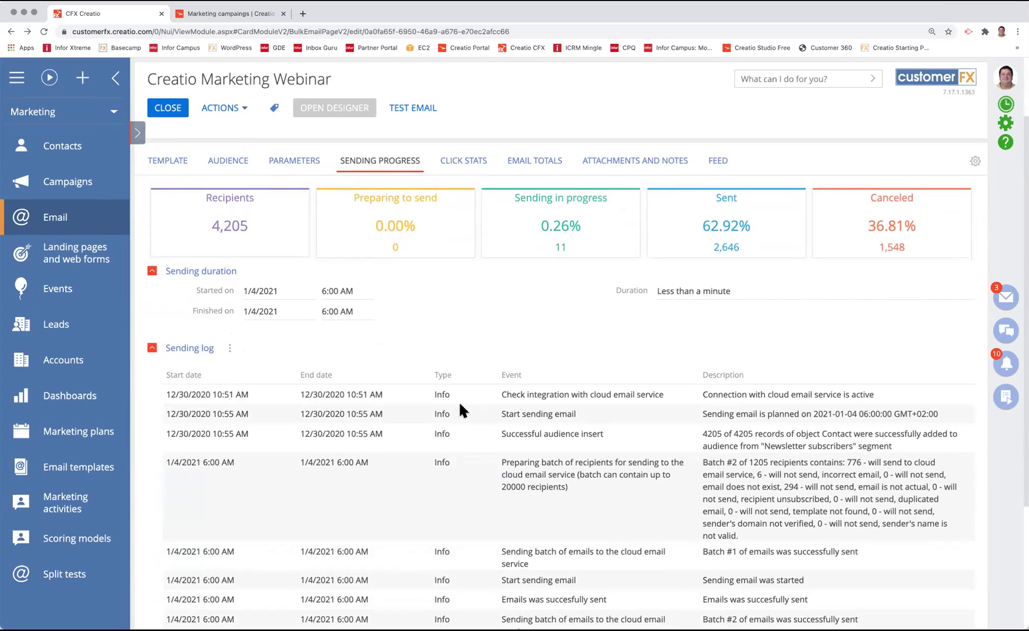
pyautogui.scroll(2, 459, 409)
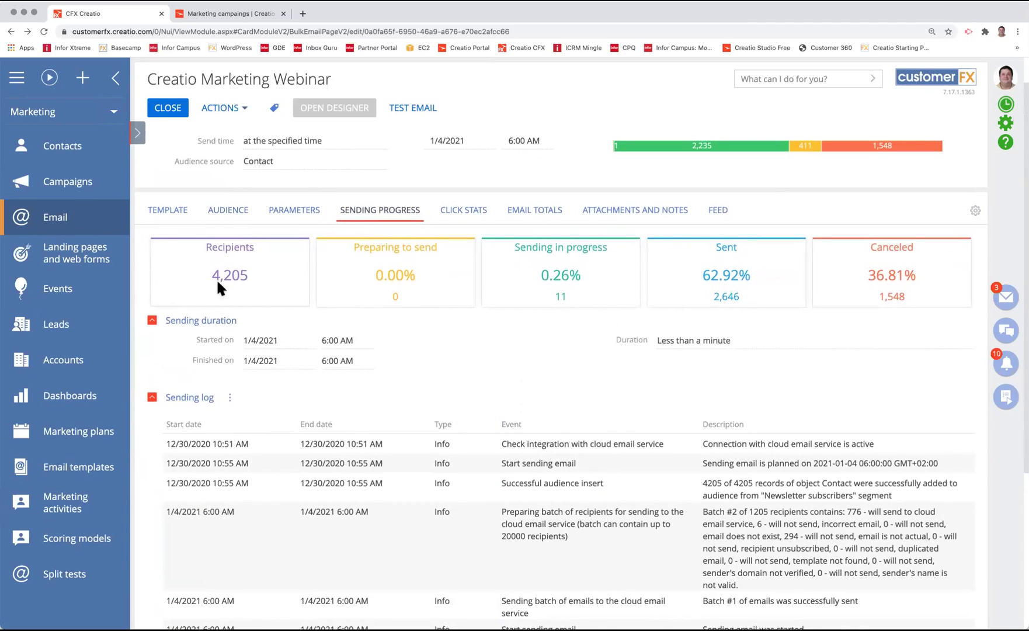
pyautogui.scroll(-4, 475, 357)
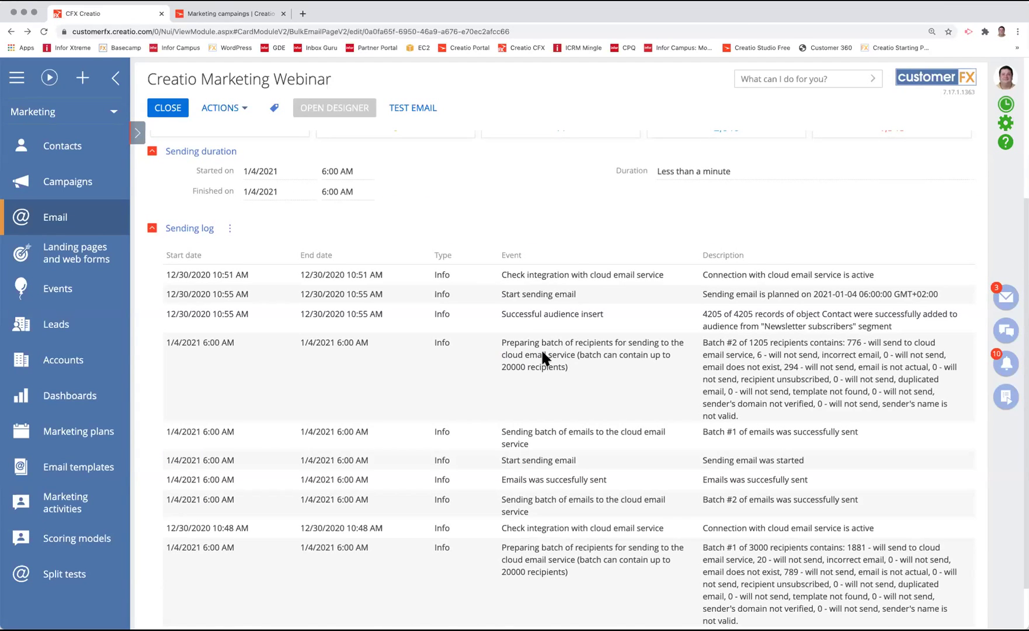
pyautogui.scroll(-1, 540, 348)
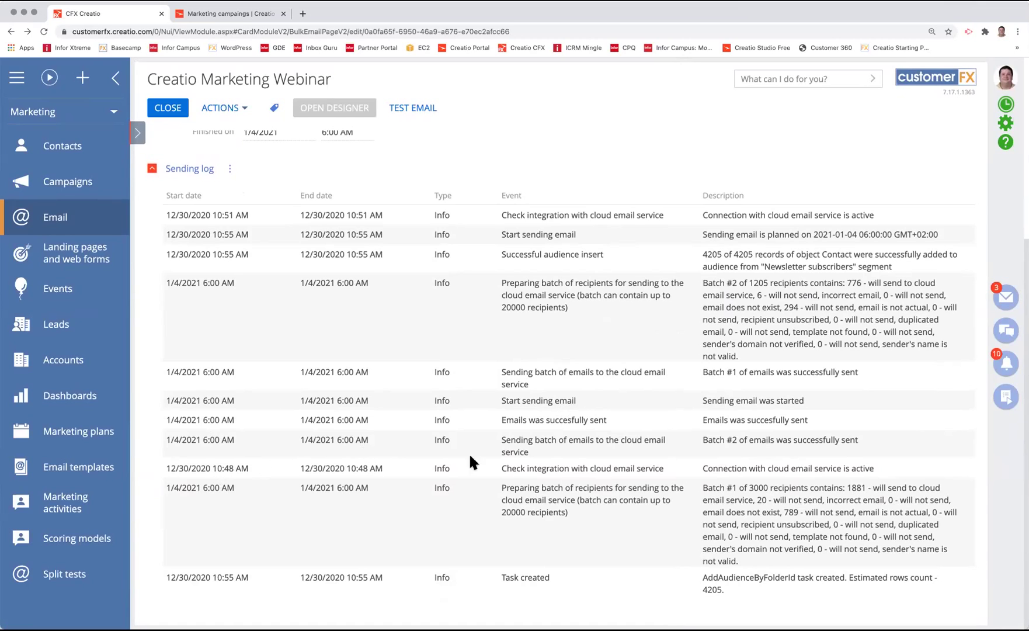
pyautogui.scroll(1, 458, 440)
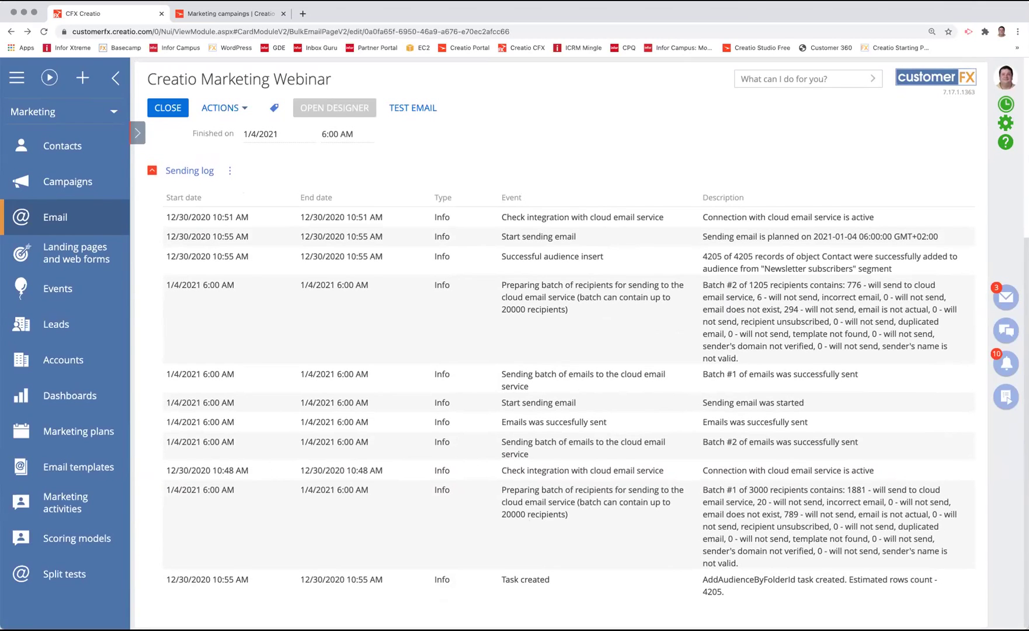
pyautogui.moveTo(735, 589); pyautogui.dragTo(618, 570)
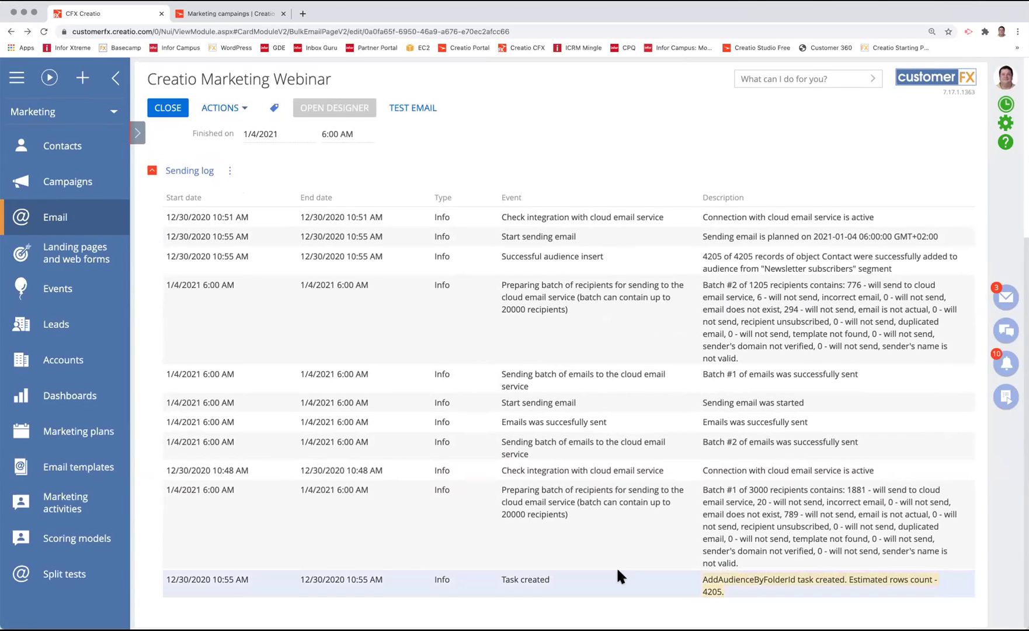
pyautogui.click(584, 534)
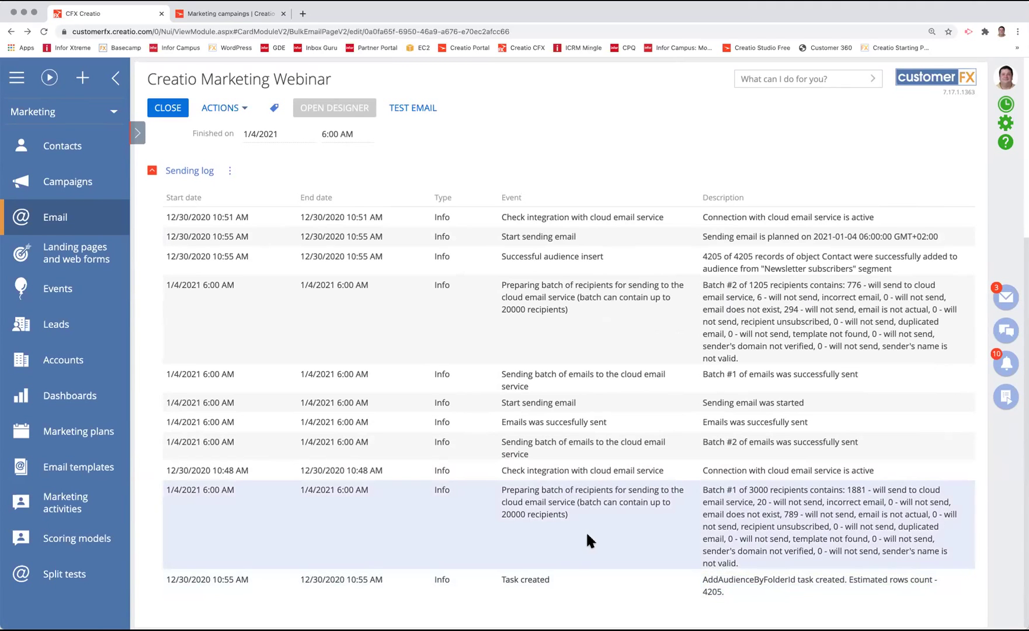
pyautogui.scroll(5, 587, 534)
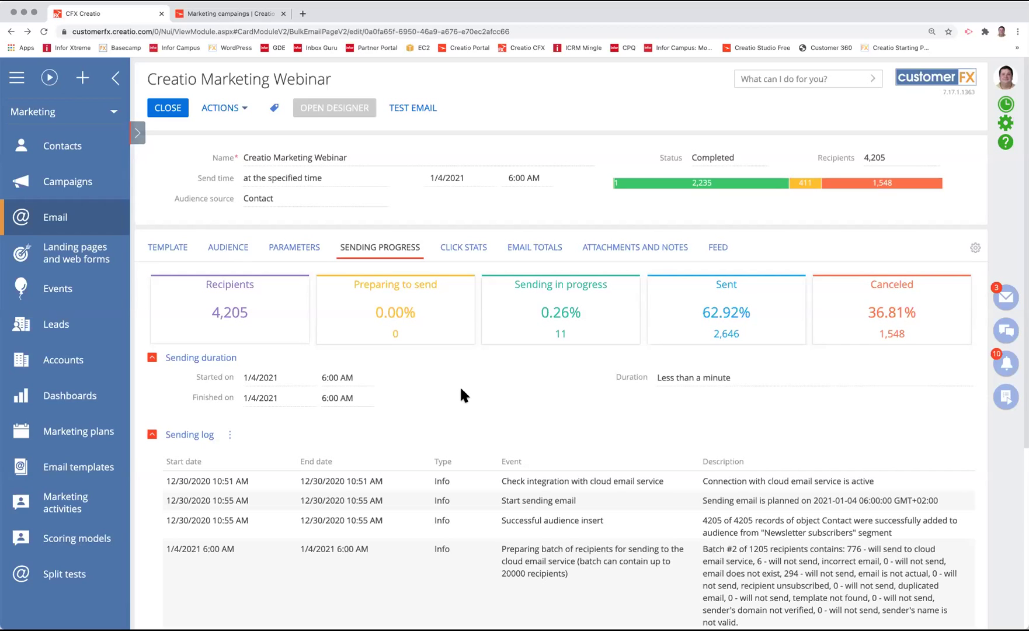
# Examine the click heatmap for the email's header links, campaign image, Register Now button and footer social links.
pyautogui.click(462, 254)
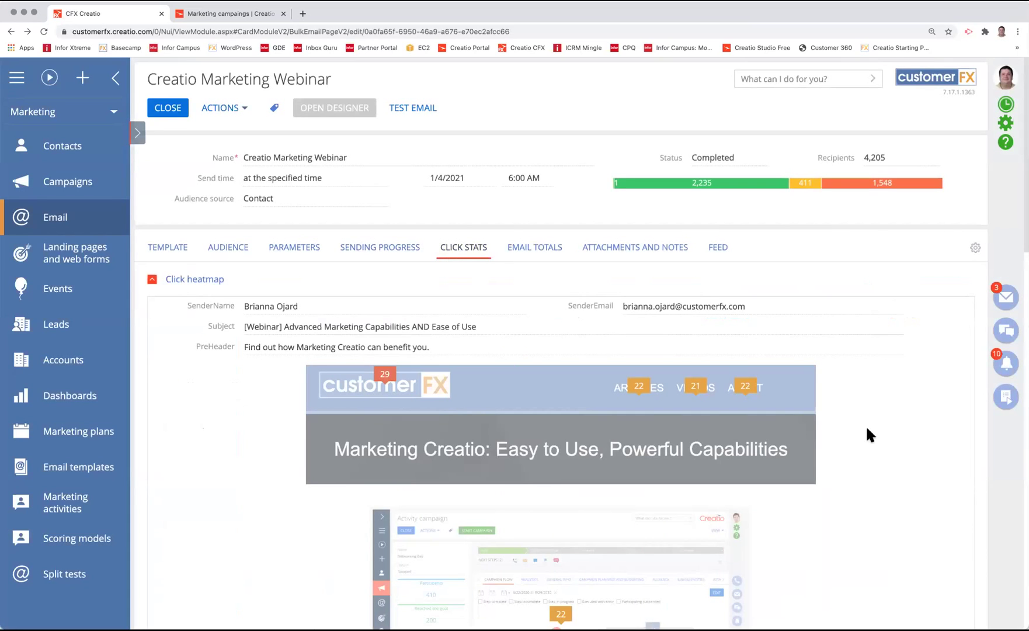
pyautogui.scroll(-1, 867, 430)
pyautogui.scroll(-4, 866, 429)
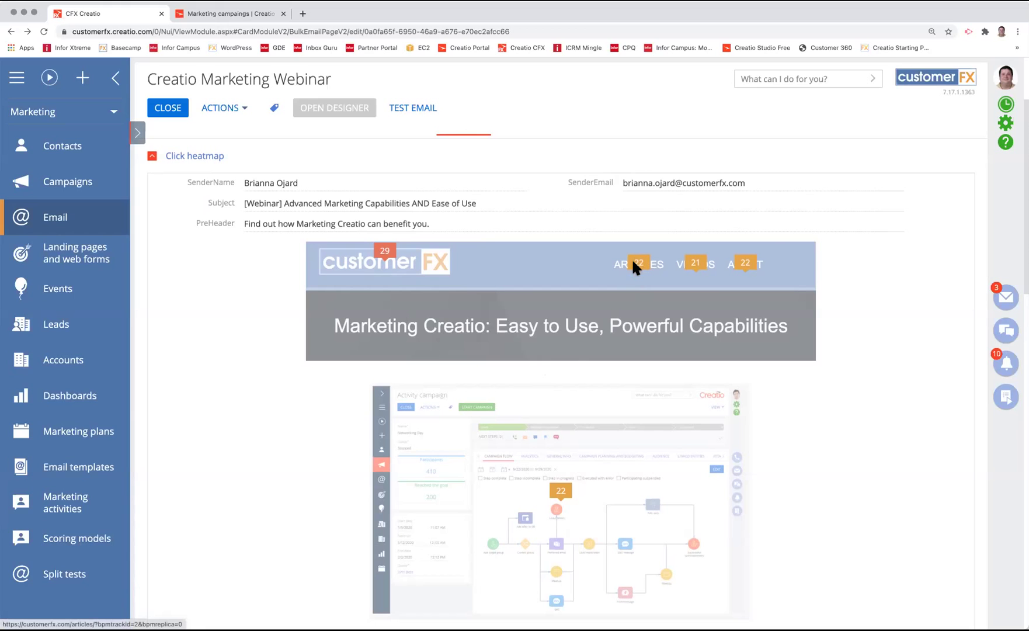
pyautogui.scroll(-5, 608, 381)
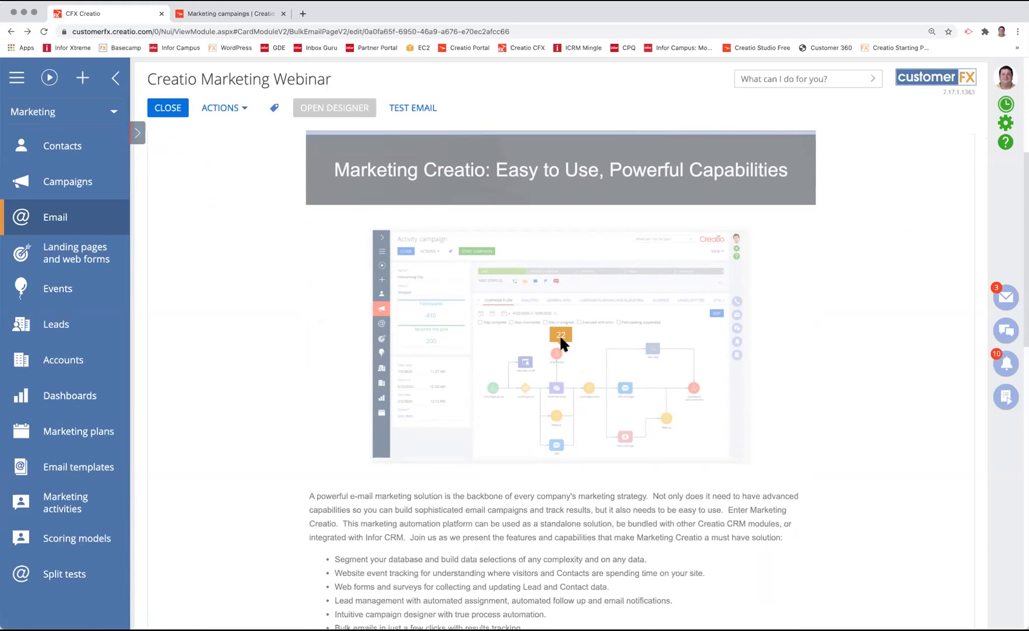
pyautogui.scroll(-5, 531, 512)
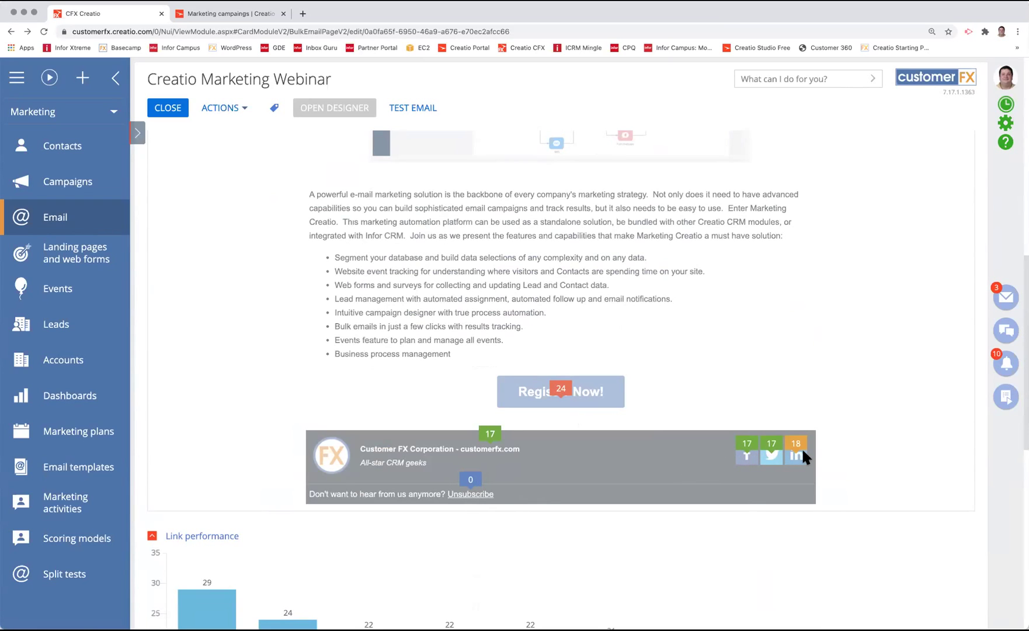
pyautogui.scroll(2, 790, 448)
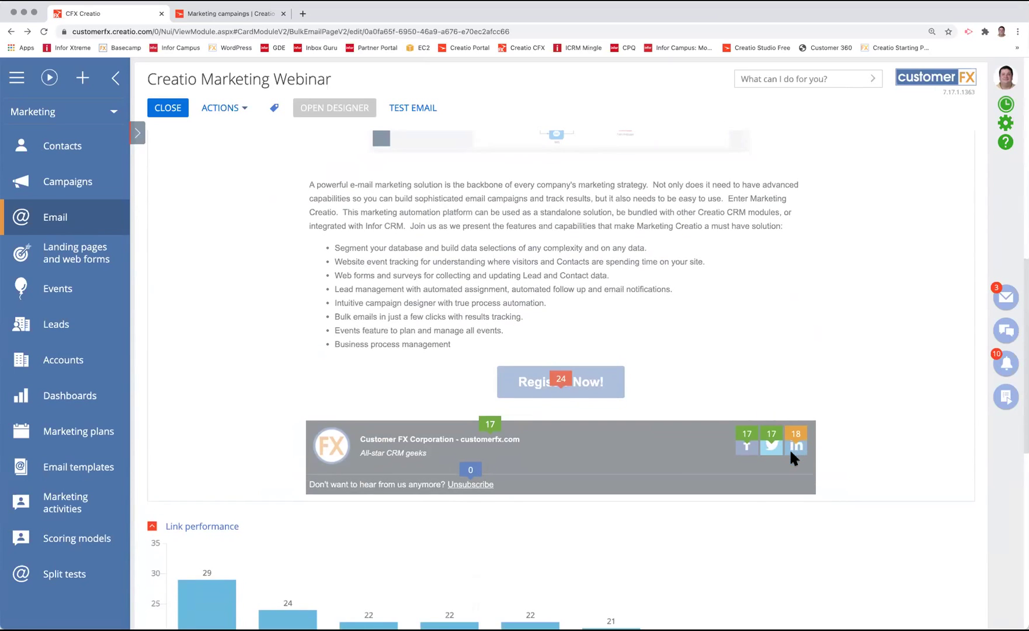
pyautogui.scroll(4, 790, 448)
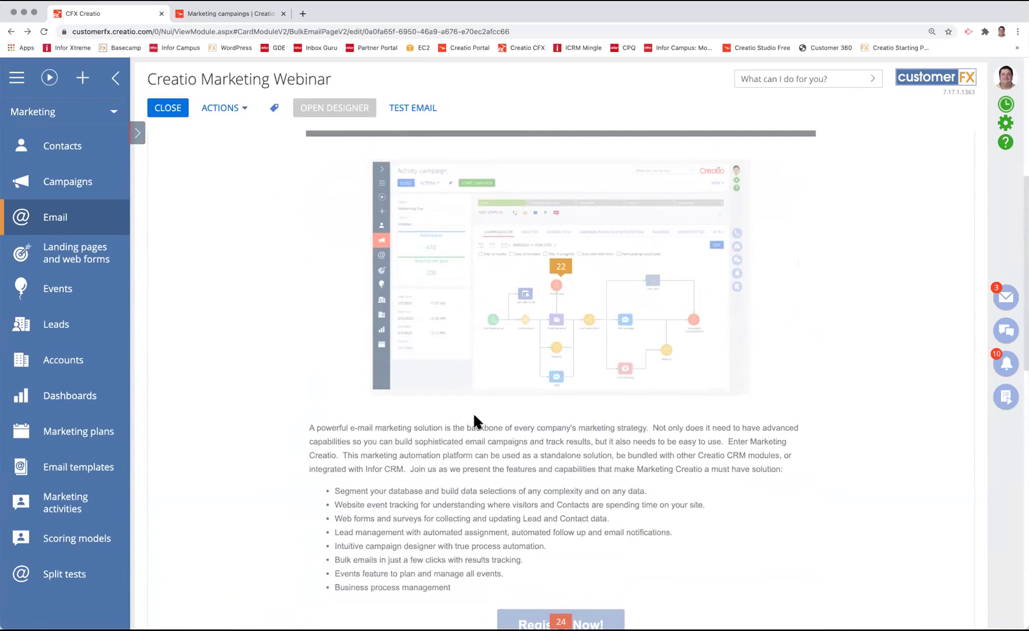
pyautogui.scroll(4, 474, 407)
pyautogui.scroll(1, 475, 411)
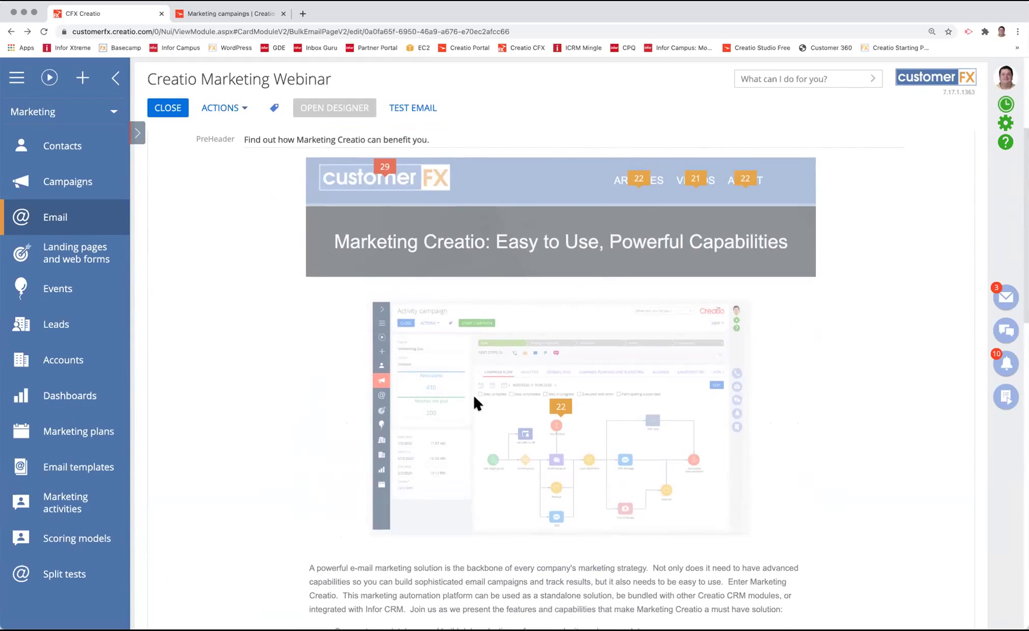
# Inspect the link performance chart below the heatmap, checking which link each bar represents.
pyautogui.scroll(-2, 475, 402)
pyautogui.scroll(1, 473, 393)
pyautogui.scroll(-15, 446, 318)
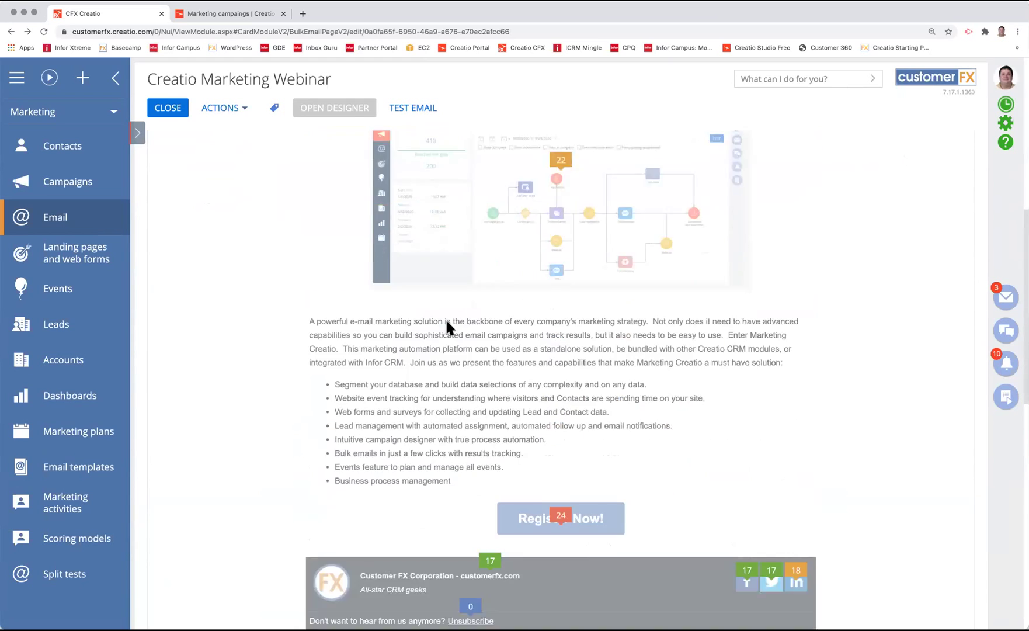
pyautogui.scroll(-4, 446, 322)
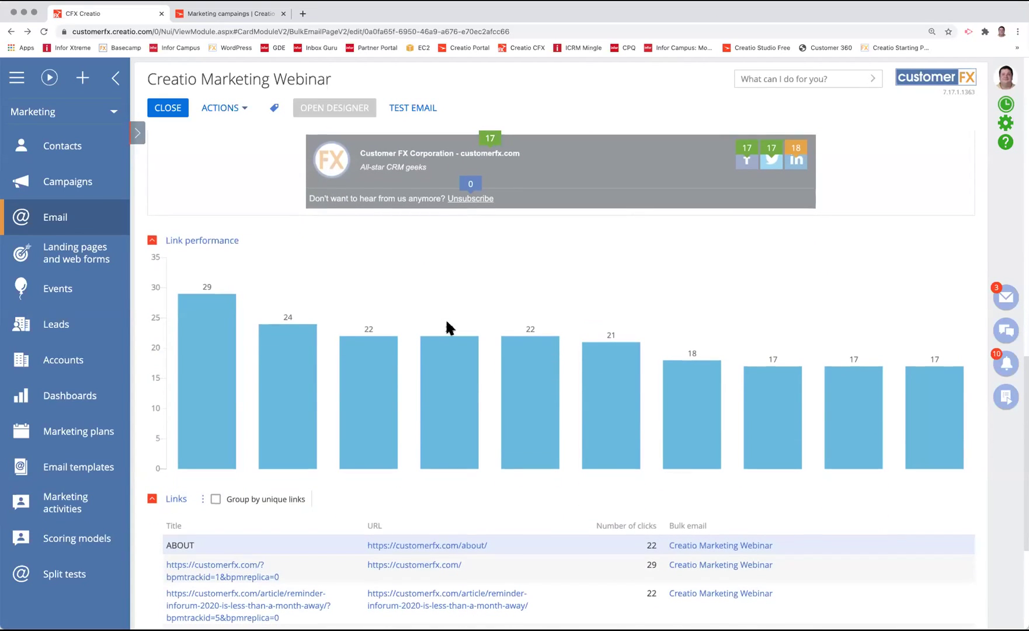
pyautogui.scroll(-8, 447, 323)
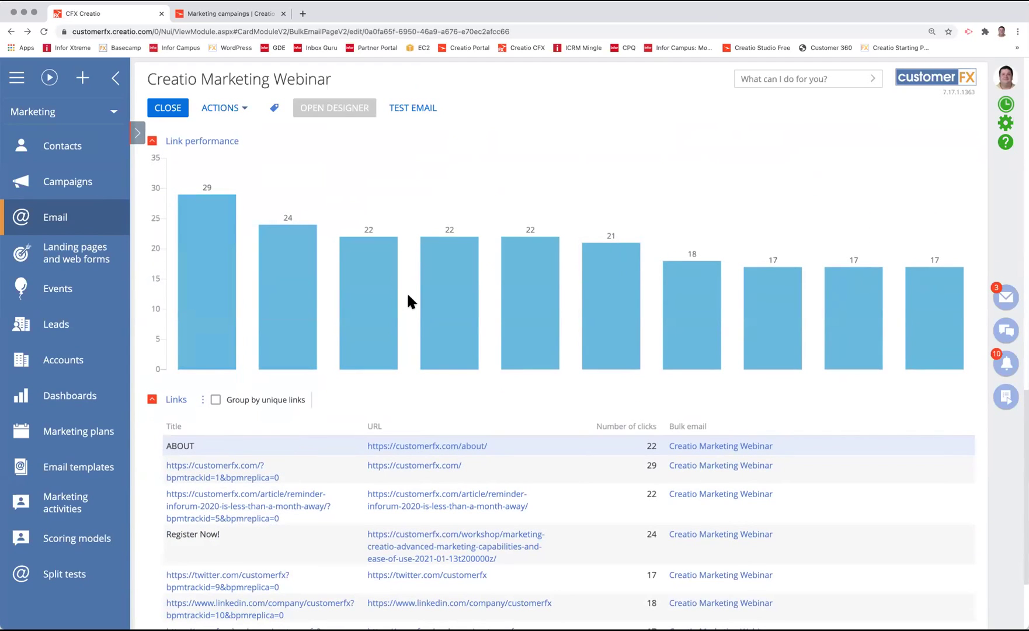
pyautogui.moveTo(206, 292)
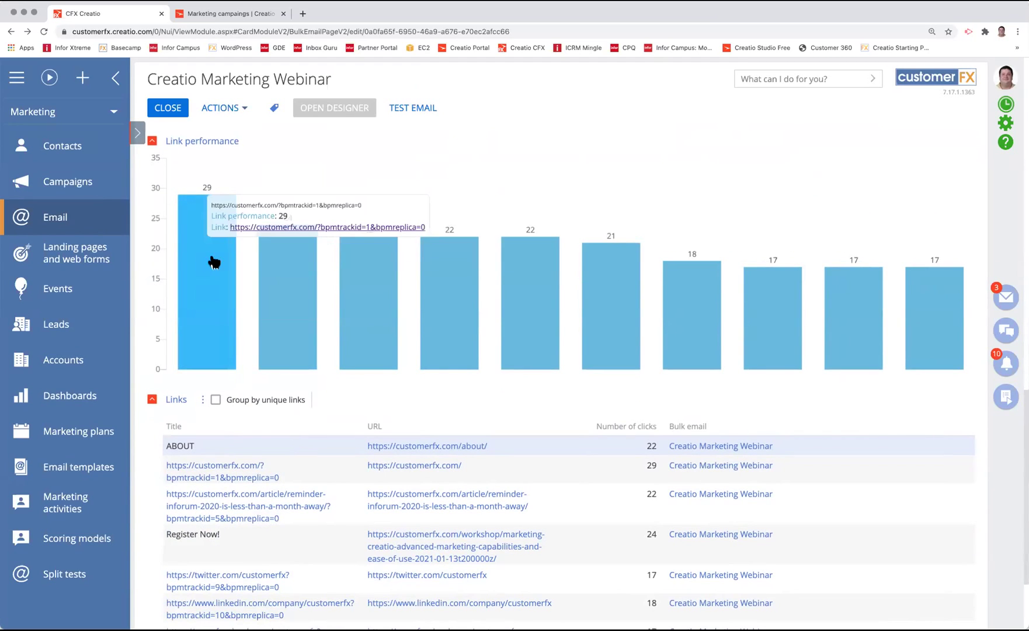
pyautogui.scroll(3, 320, 279)
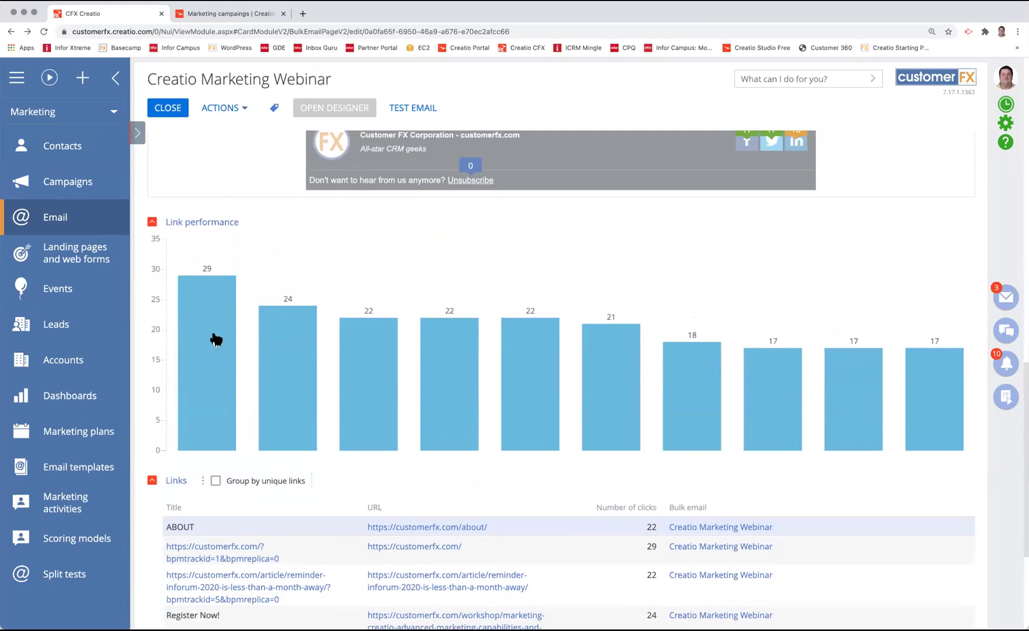
pyautogui.moveTo(216, 338)
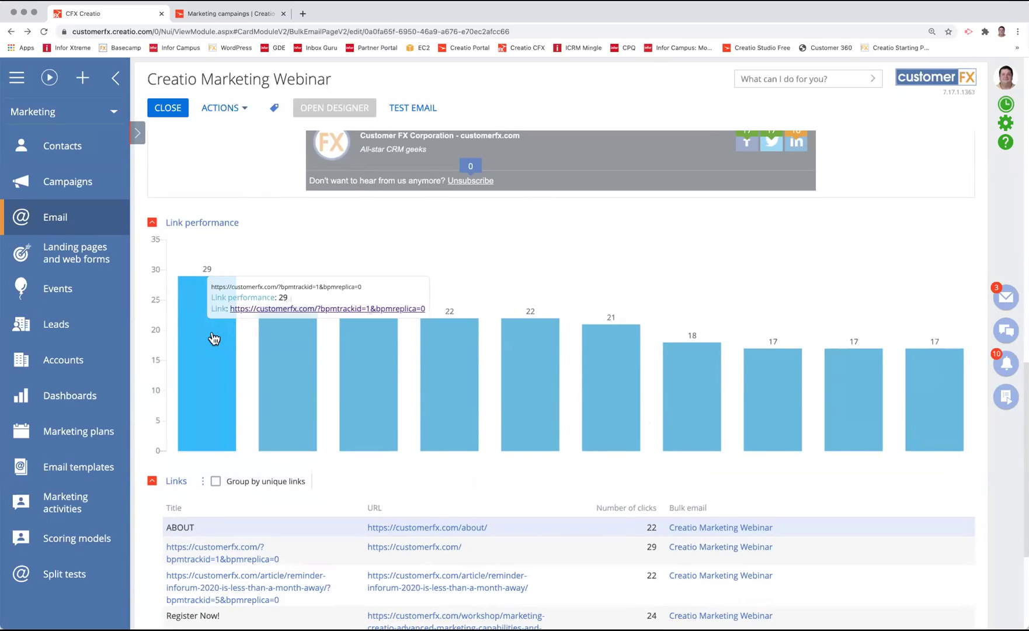
pyautogui.moveTo(298, 375)
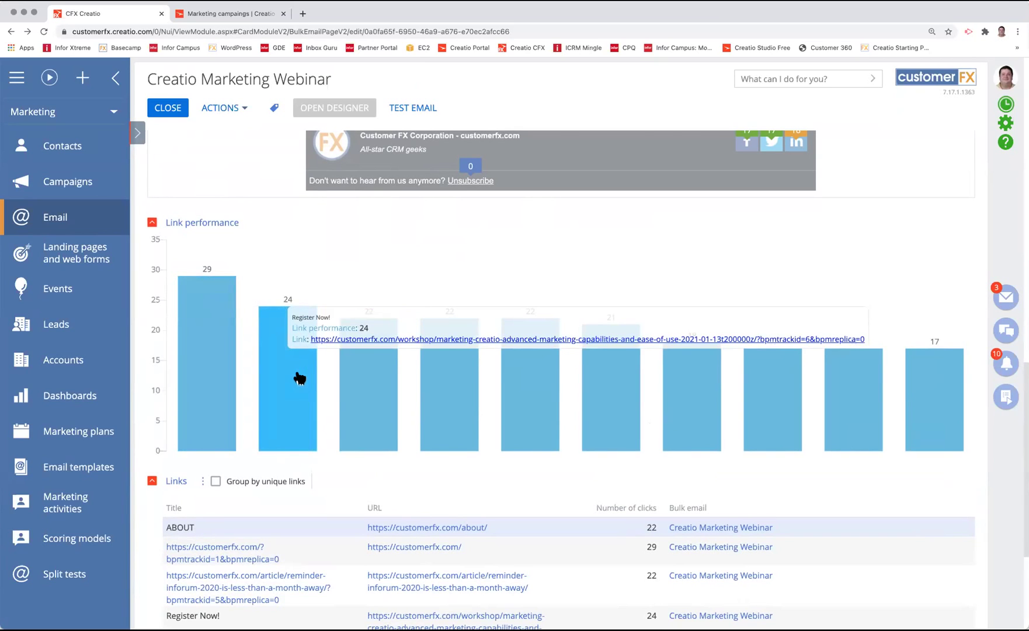
pyautogui.moveTo(387, 385)
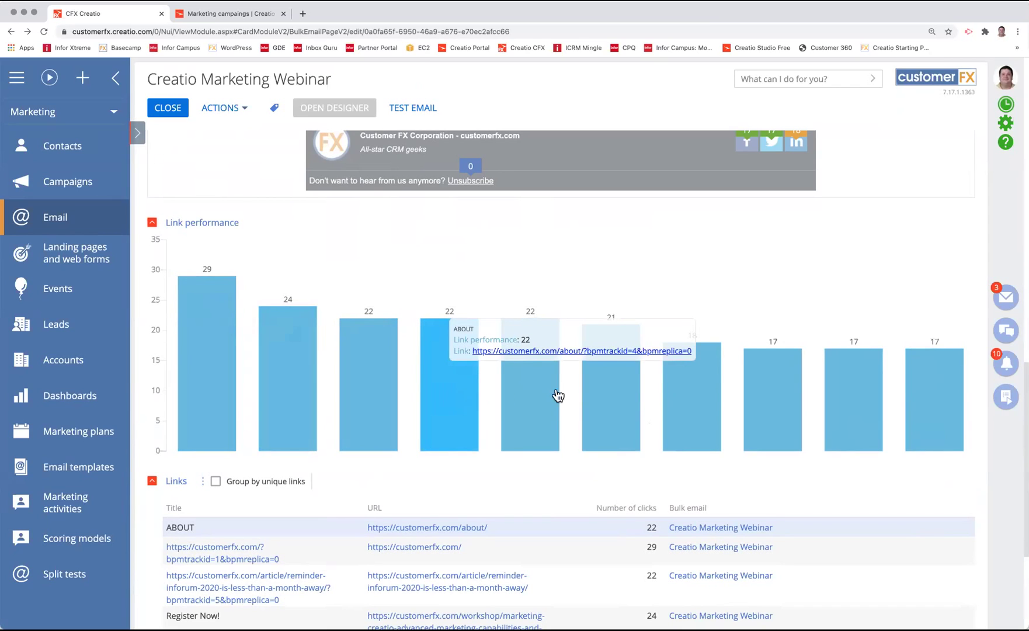
pyautogui.moveTo(545, 396)
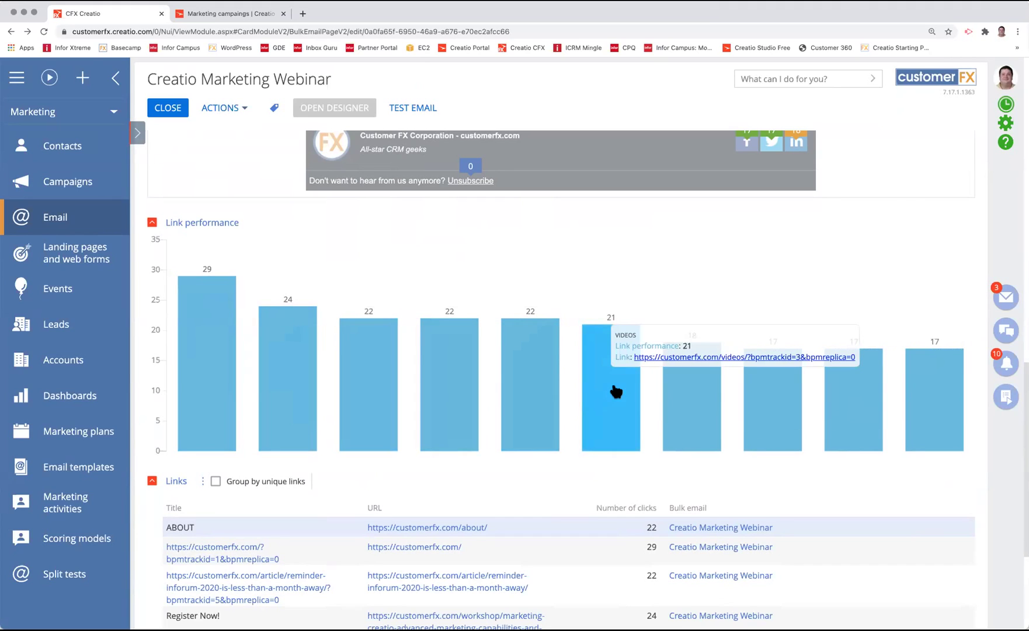
# Check the remaining link performance bars and read the Links list with the number of clicks per link.
pyautogui.moveTo(684, 390)
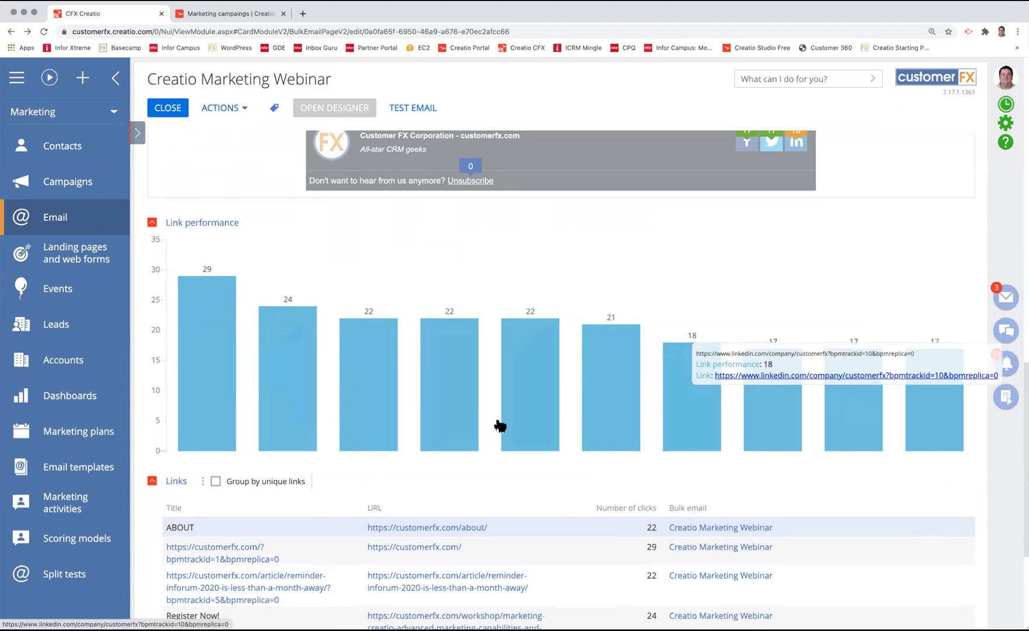
pyautogui.scroll(-3, 452, 409)
pyautogui.scroll(-2, 553, 400)
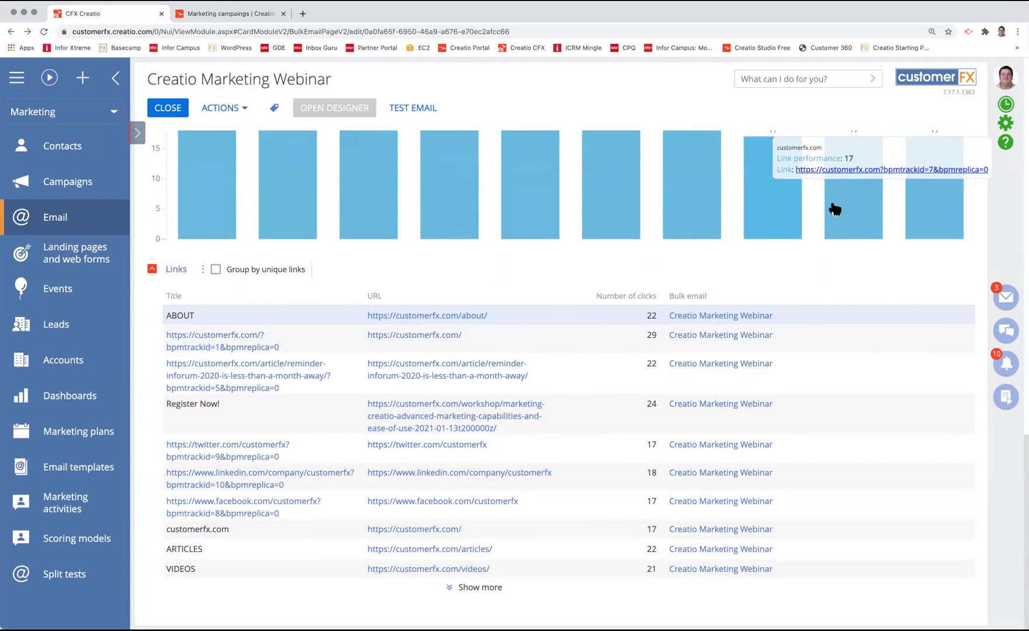
pyautogui.scroll(1, 561, 458)
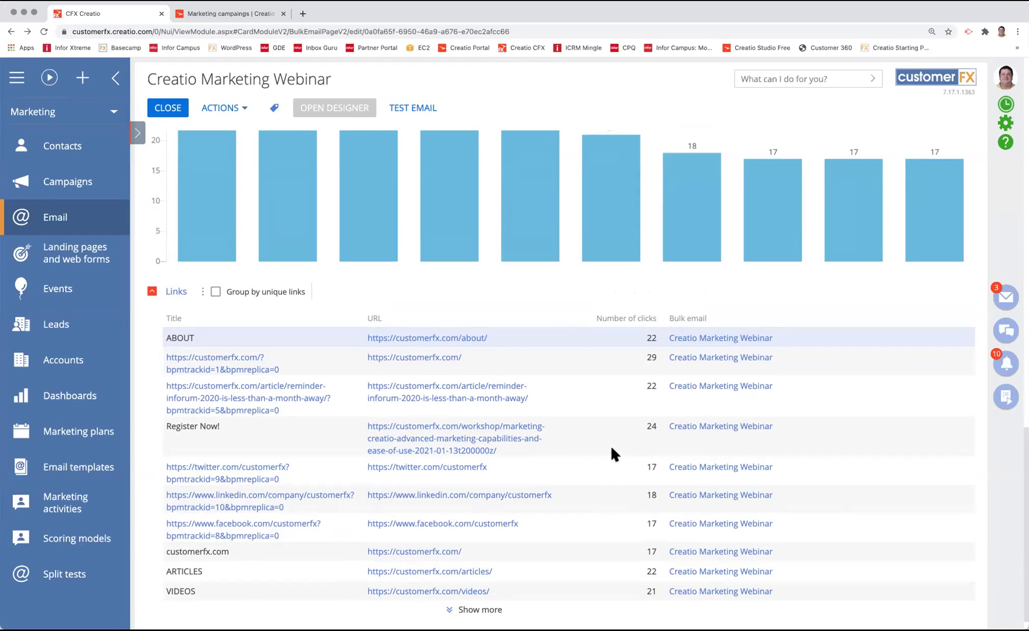
# Show the email's audience list and review which contacts clicked most.
pyautogui.scroll(20, 612, 451)
pyautogui.scroll(10, 612, 453)
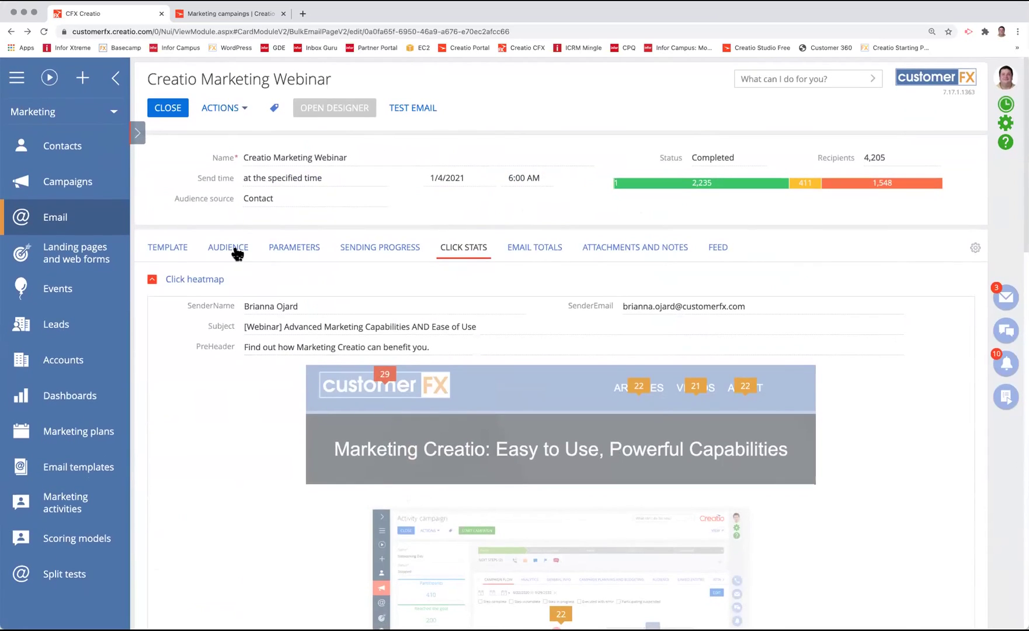
pyautogui.click(237, 251)
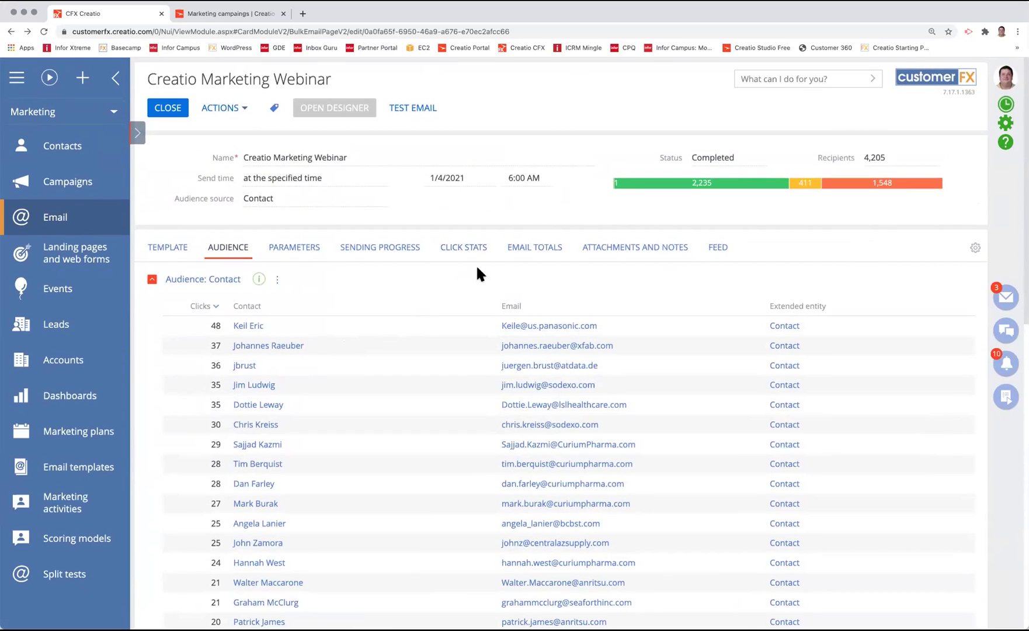
# Show the email totals and examine the opens/clicks chart over time, down to the delivery errors section.
pyautogui.click(521, 248)
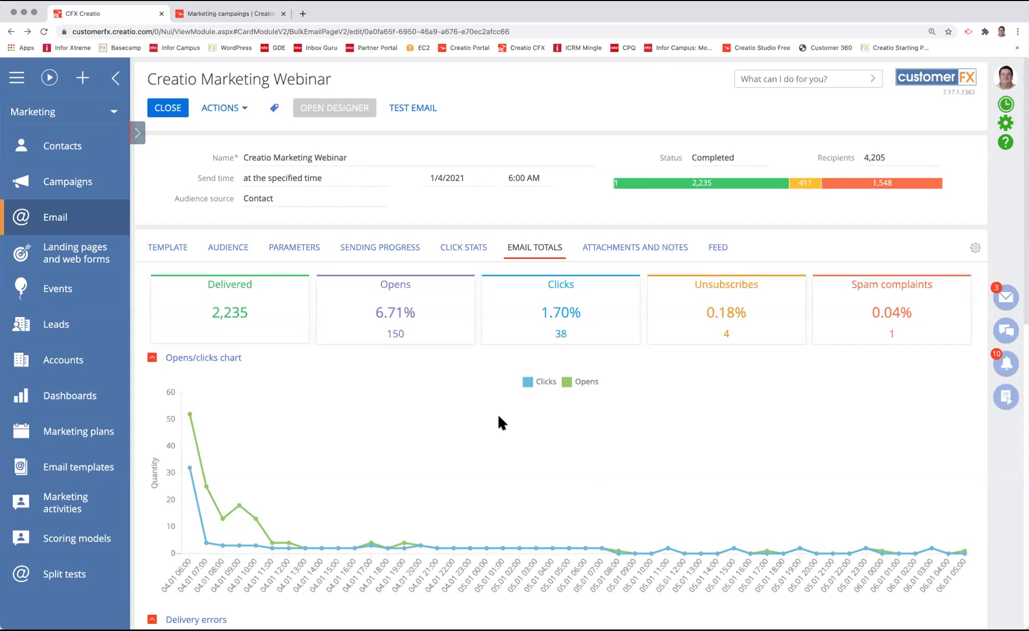
pyautogui.scroll(-2, 498, 421)
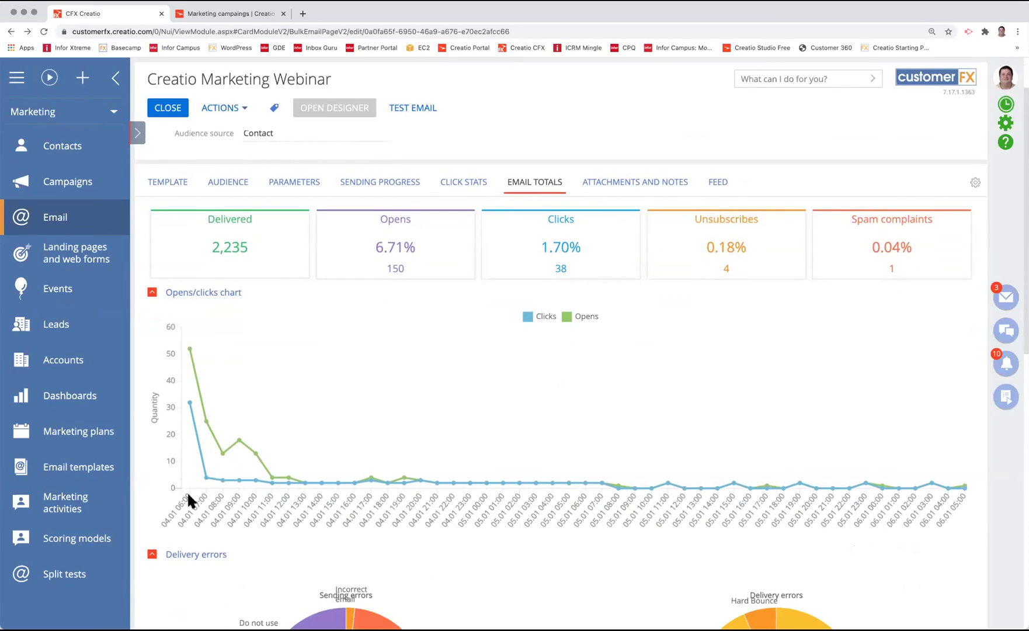
pyautogui.moveTo(189, 404)
pyautogui.scroll(-3, 442, 489)
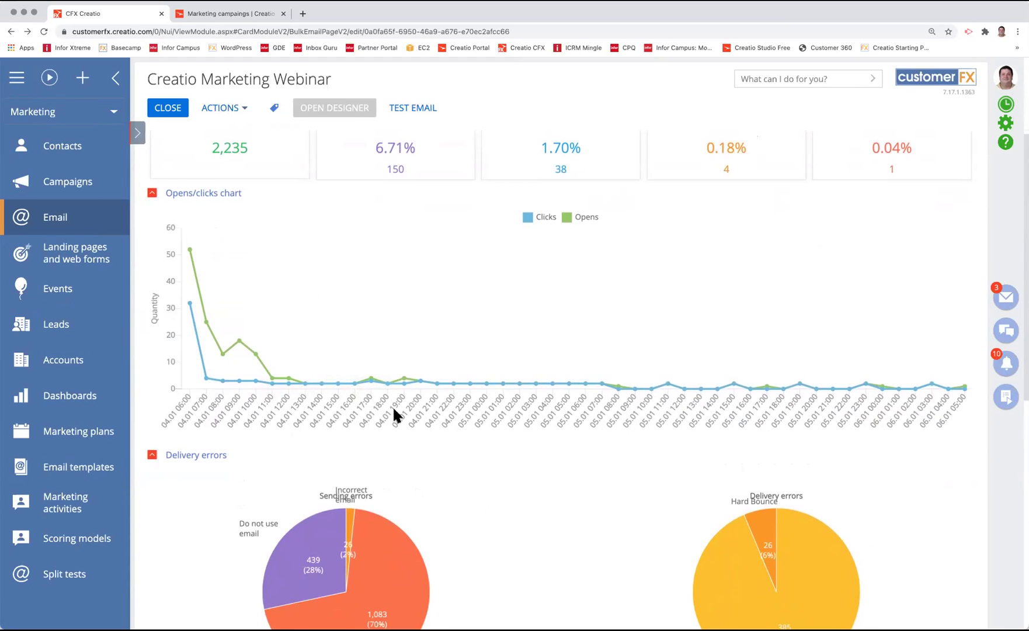
pyautogui.scroll(-3, 393, 405)
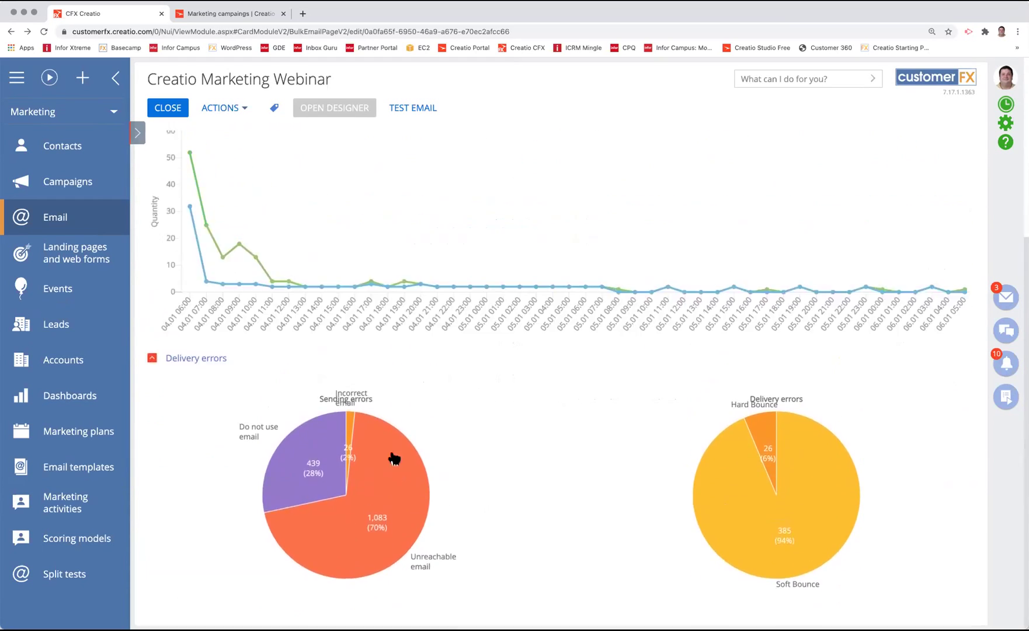
# Inspect the slices of the sending errors and delivery errors pie charts, including unreachable emails, soft bounces and hard bounces.
pyautogui.moveTo(395, 460)
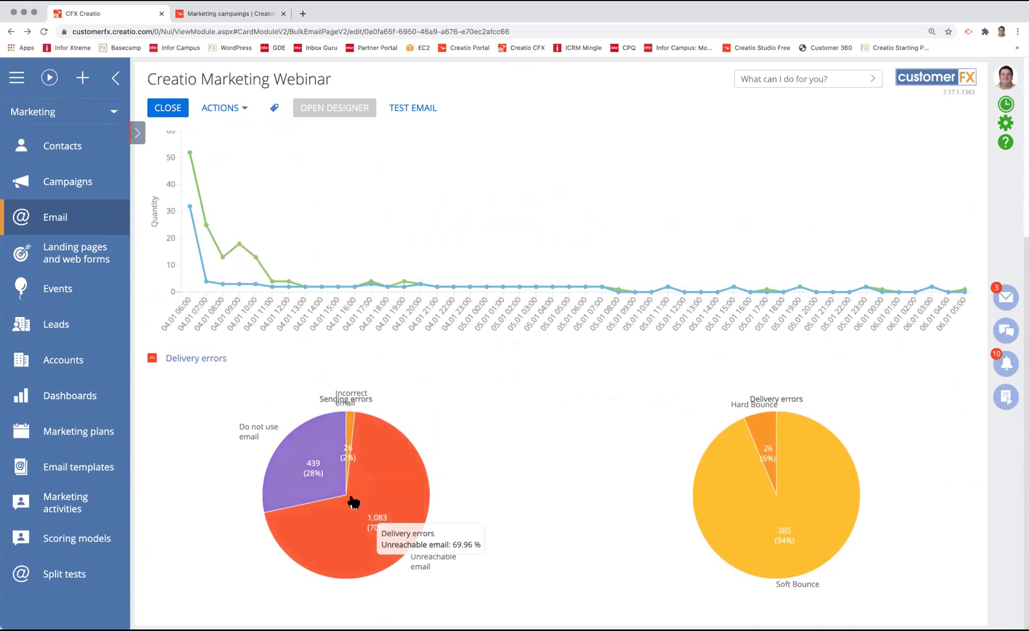
pyautogui.moveTo(814, 504)
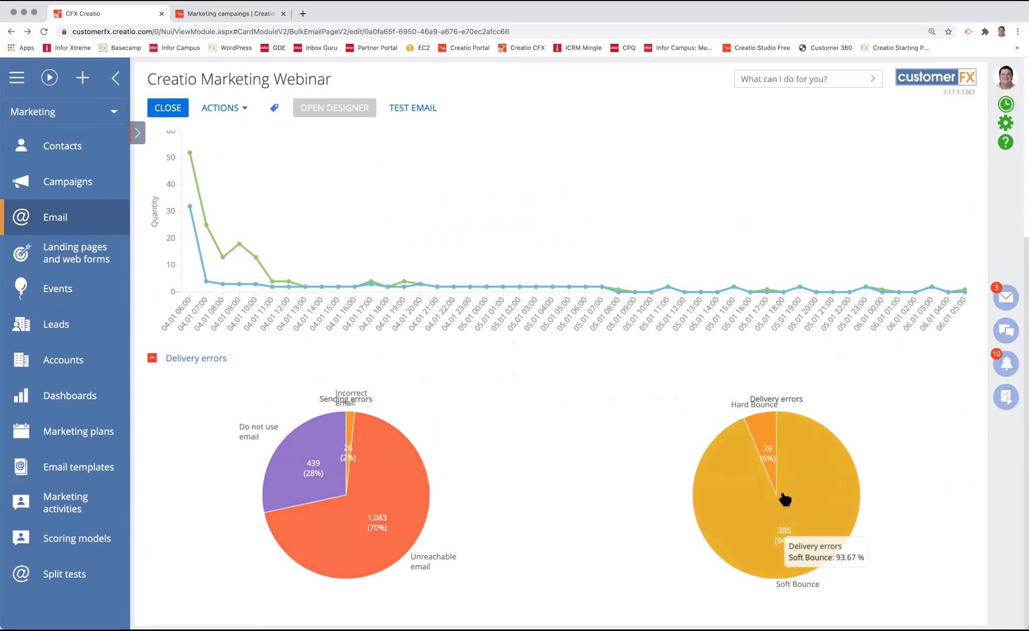
pyautogui.moveTo(771, 437)
pyautogui.moveTo(365, 490)
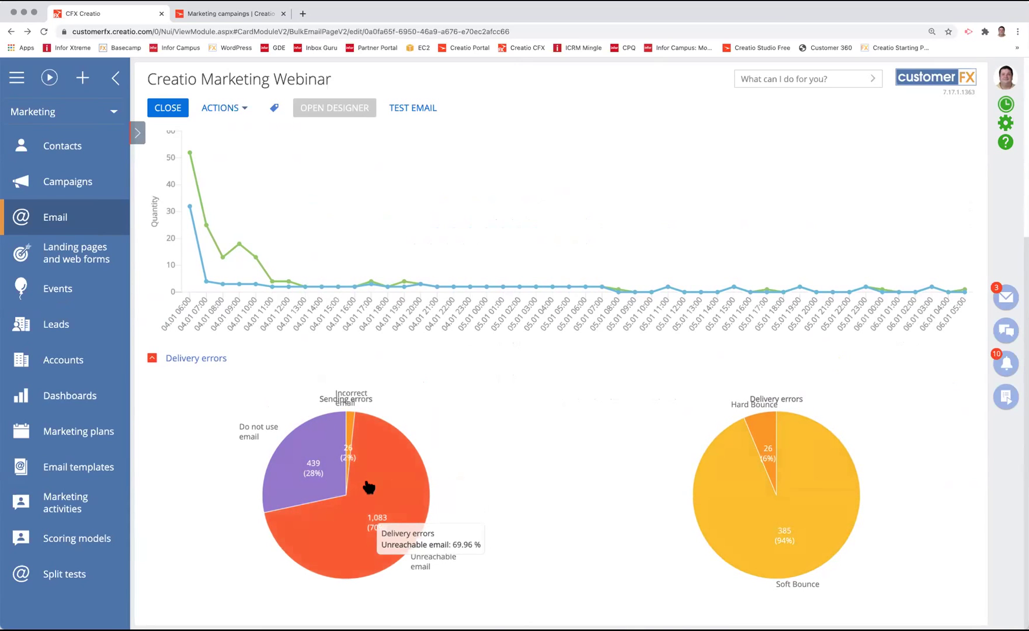
pyautogui.moveTo(329, 462)
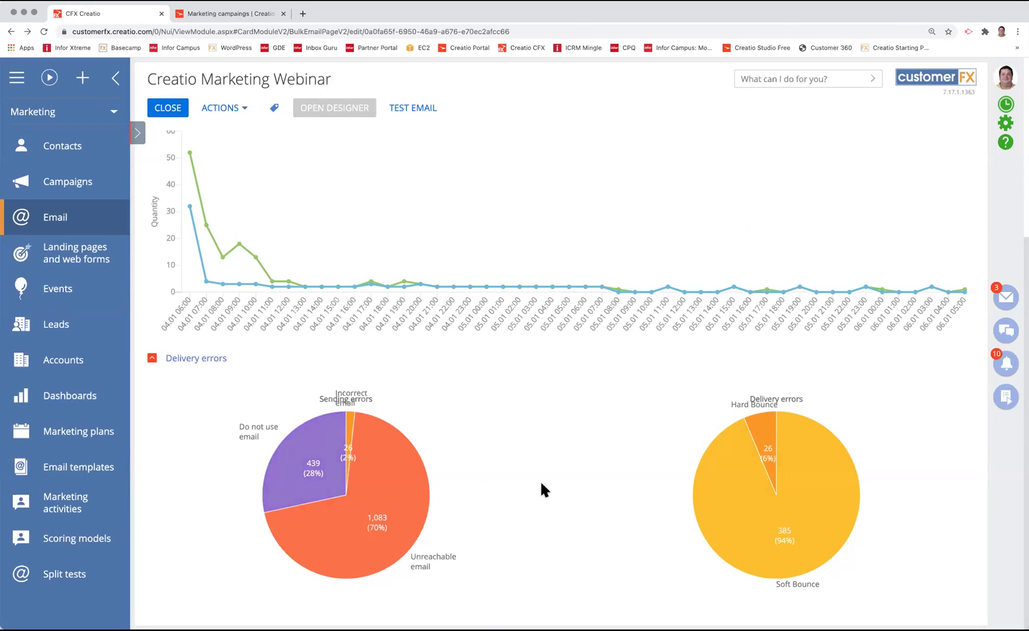
# Return to the email's summary figures and check the explanation of the spam complaints total.
pyautogui.scroll(5, 549, 485)
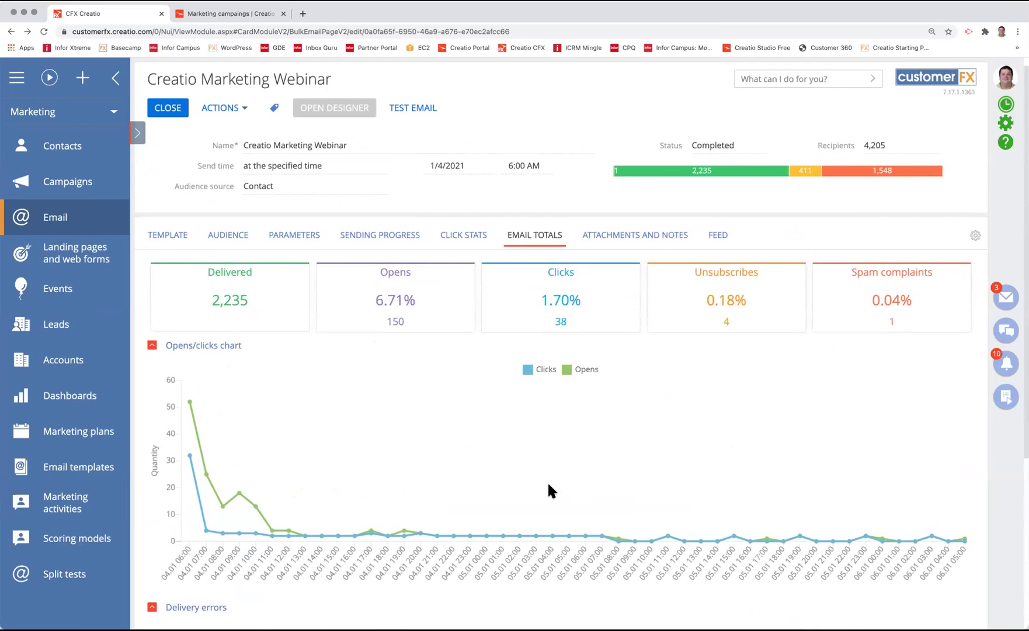
pyautogui.moveTo(899, 295)
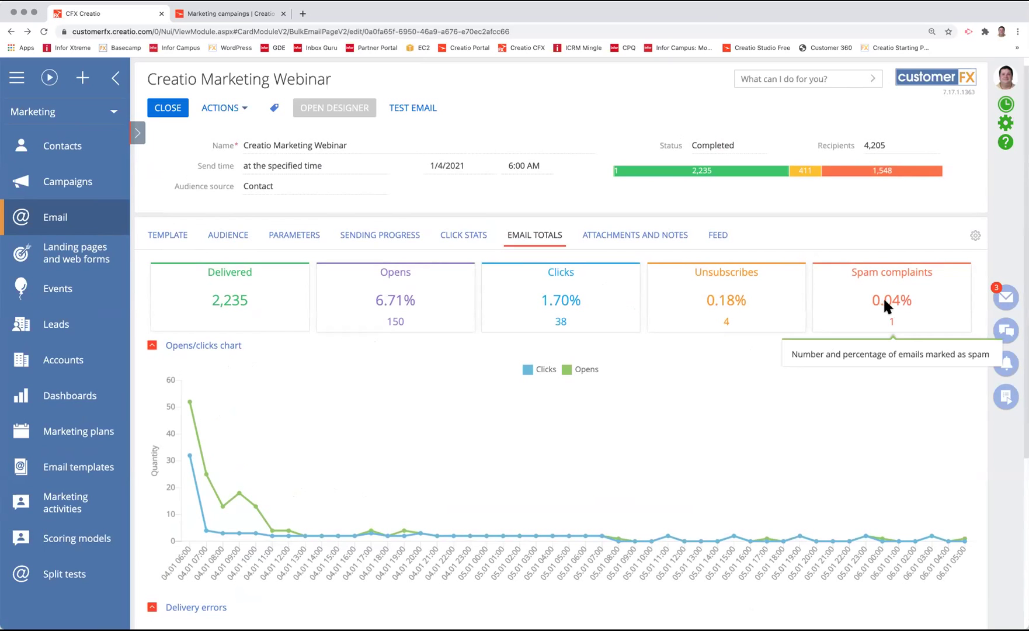
pyautogui.scroll(1, 608, 363)
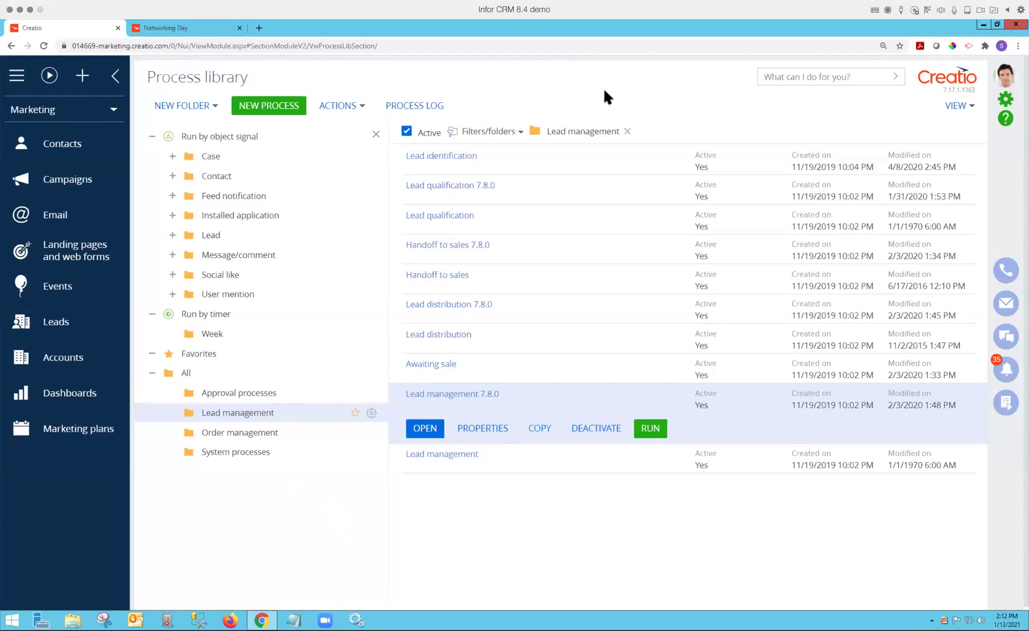
# Close the process library's folder tree, open the Email section and browse its trigger and bulk emails.
pyautogui.click(375, 133)
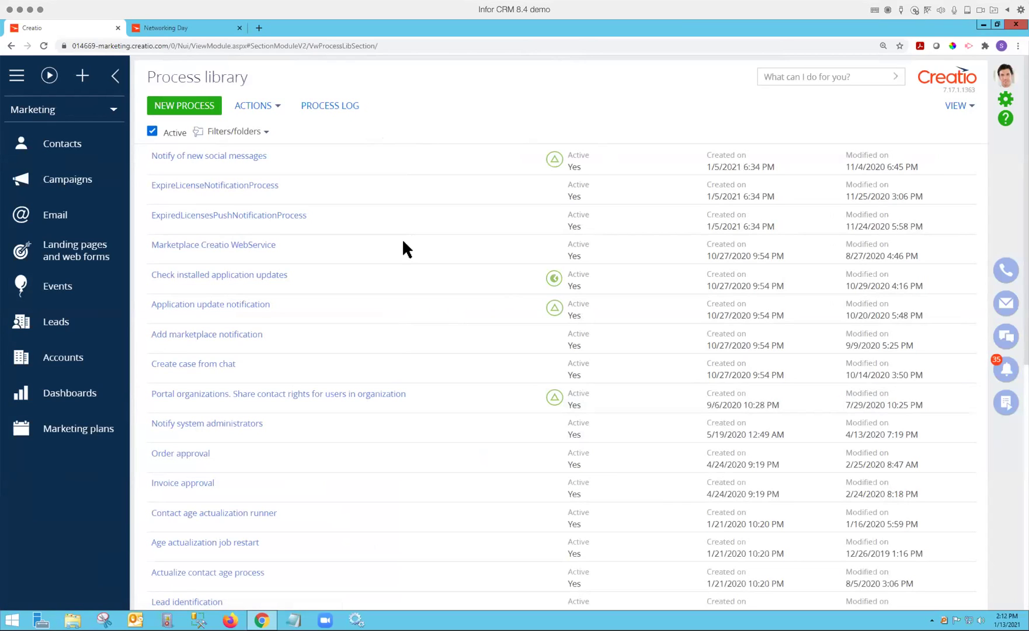
pyautogui.click(63, 220)
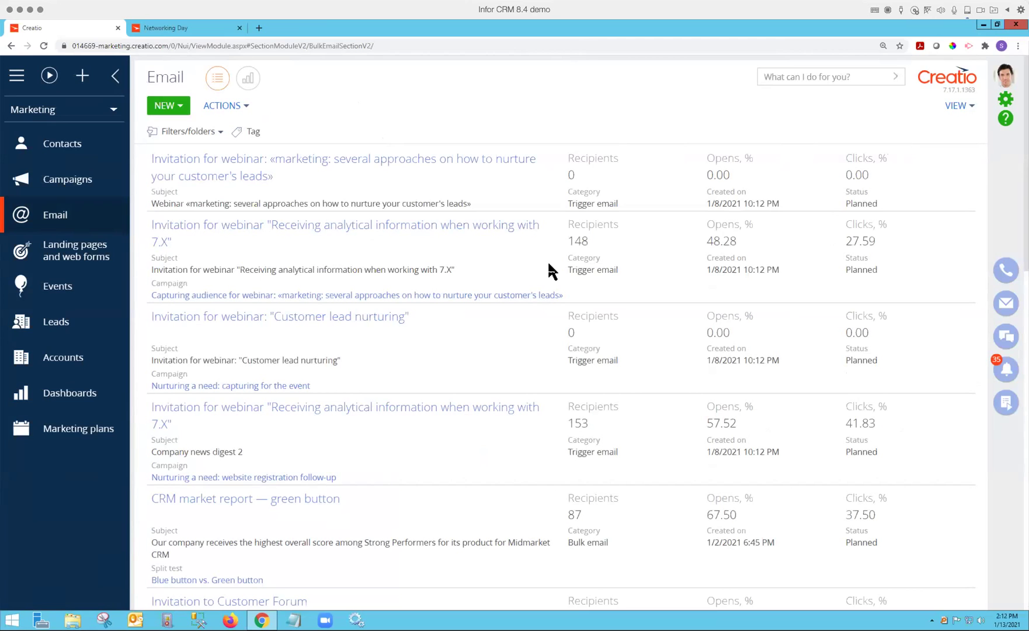
pyautogui.scroll(-1, 548, 260)
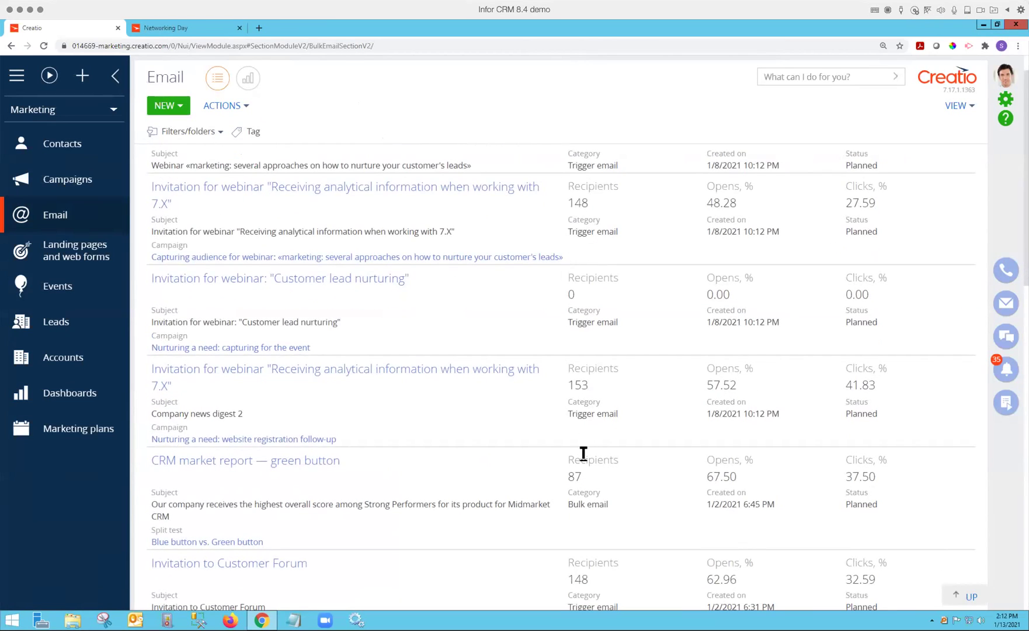
pyautogui.scroll(-2, 575, 436)
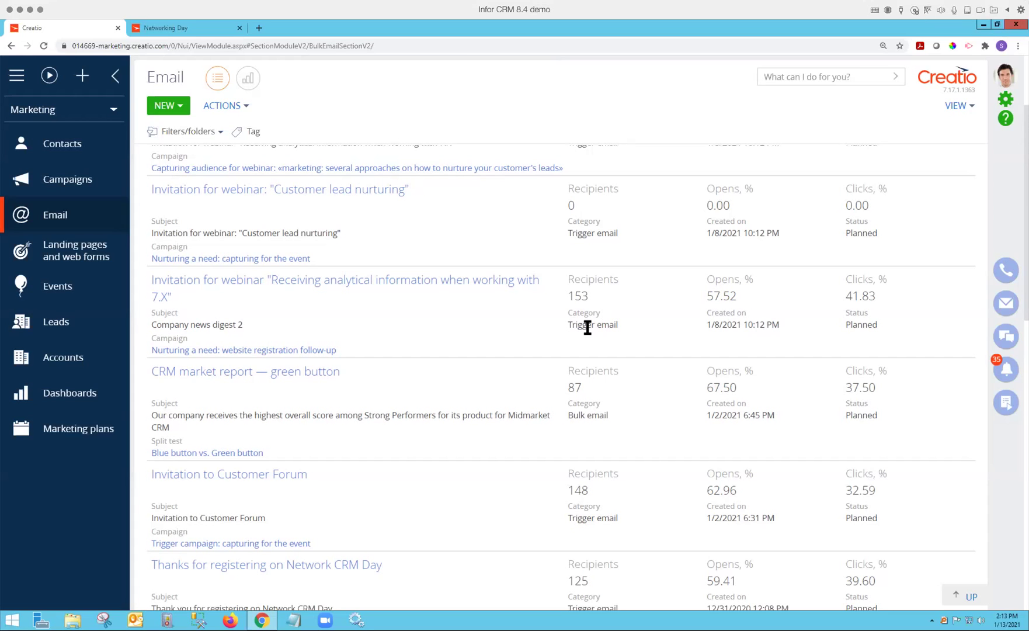
pyautogui.scroll(3, 588, 328)
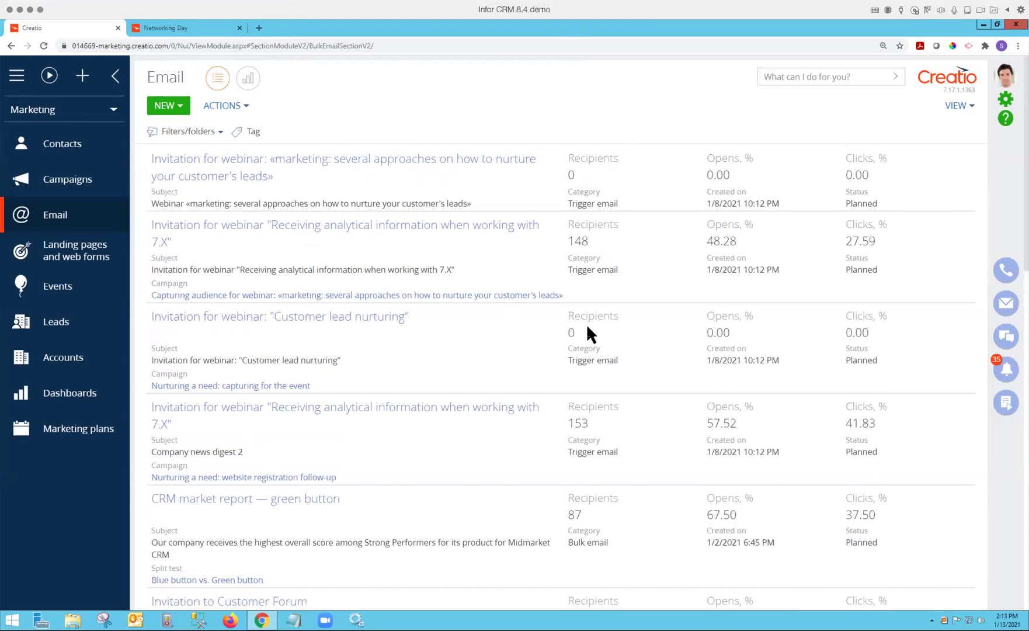
# Open the campaign "Nurturing a need: website registration follow-up" and review its audience and campaign flow.
pyautogui.click(86, 189)
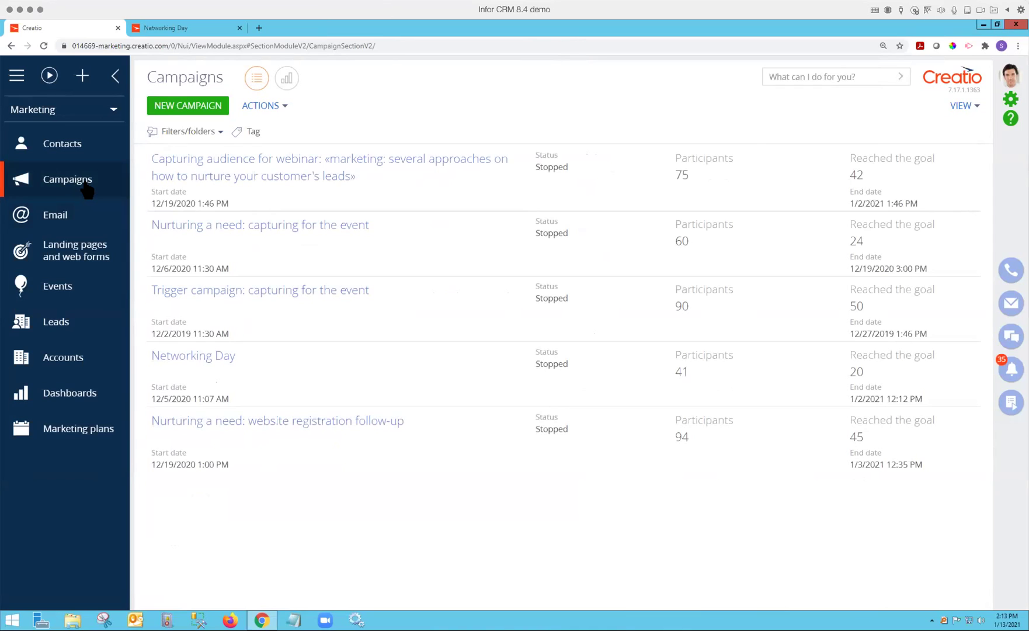
pyautogui.click(315, 432)
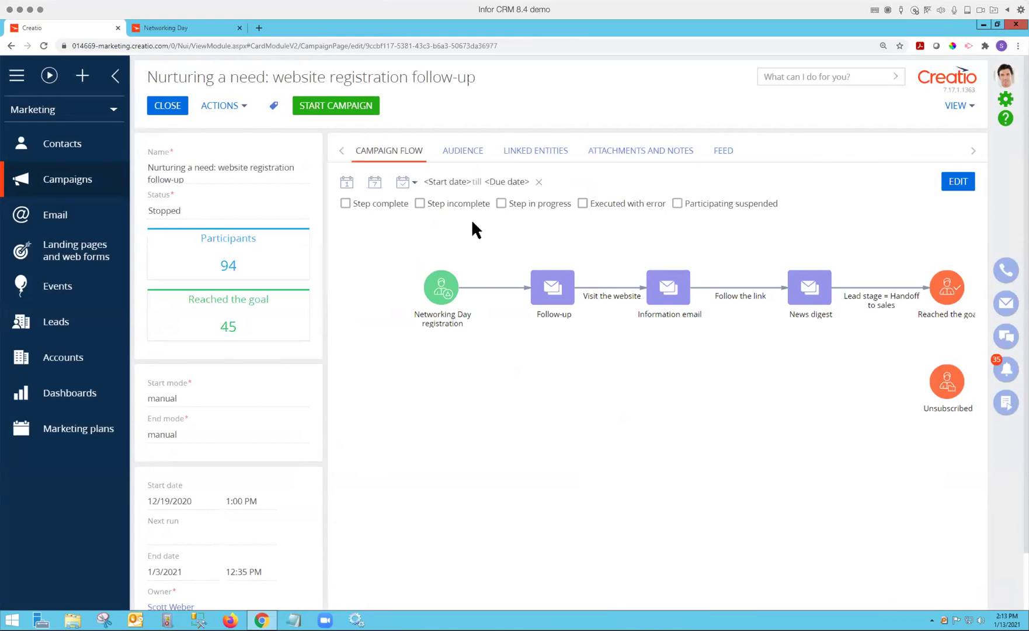
pyautogui.click(467, 153)
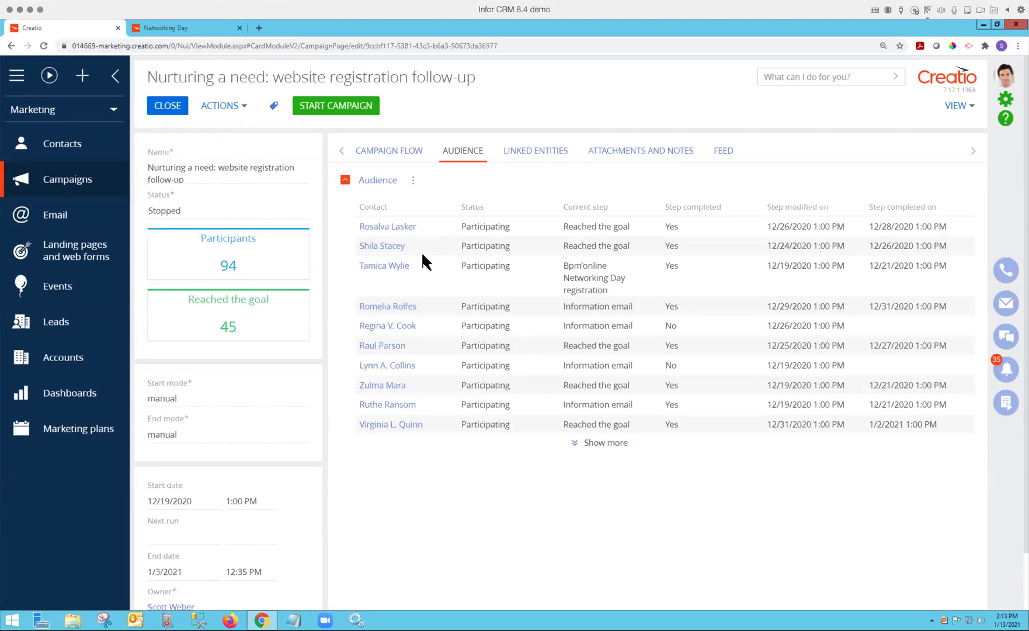
pyautogui.click(393, 152)
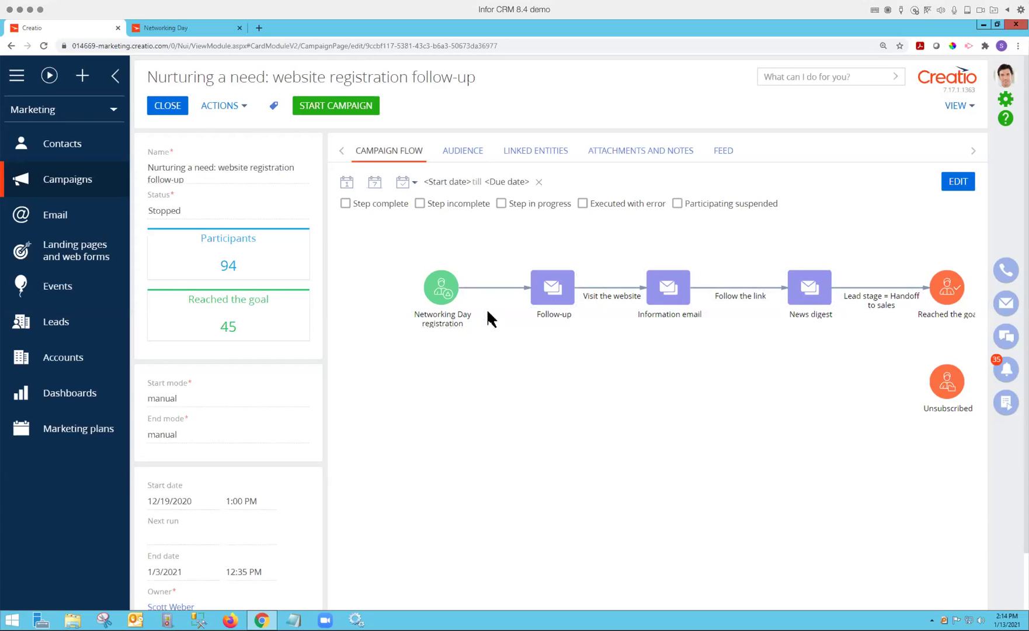
# Close this campaign, open the "Capturing audience for webinar" campaign and inspect its link-opened and email-opened branches in the flow.
pyautogui.click(168, 105)
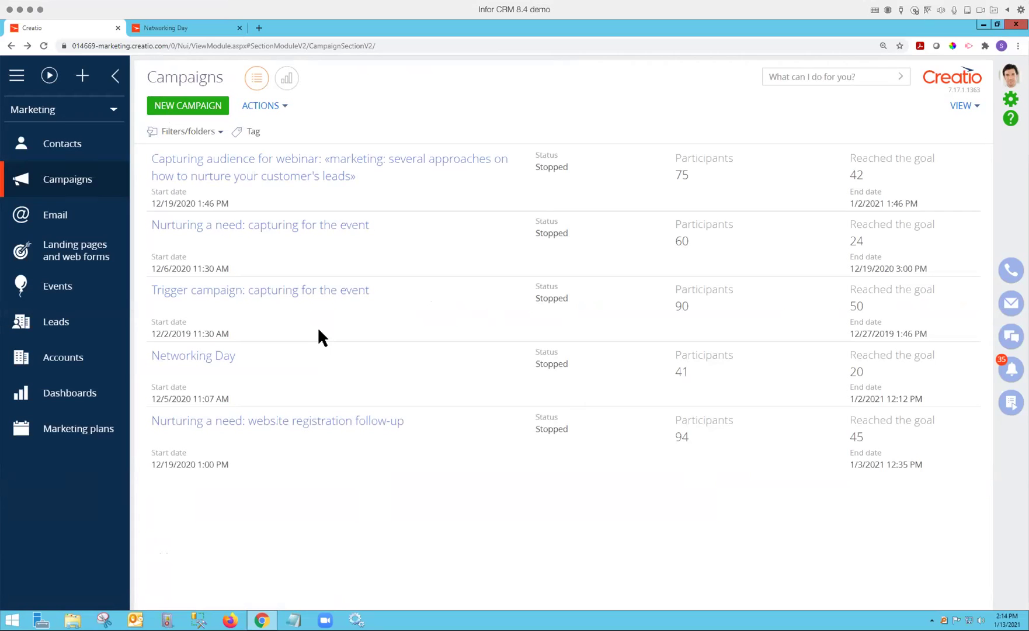
pyautogui.click(306, 176)
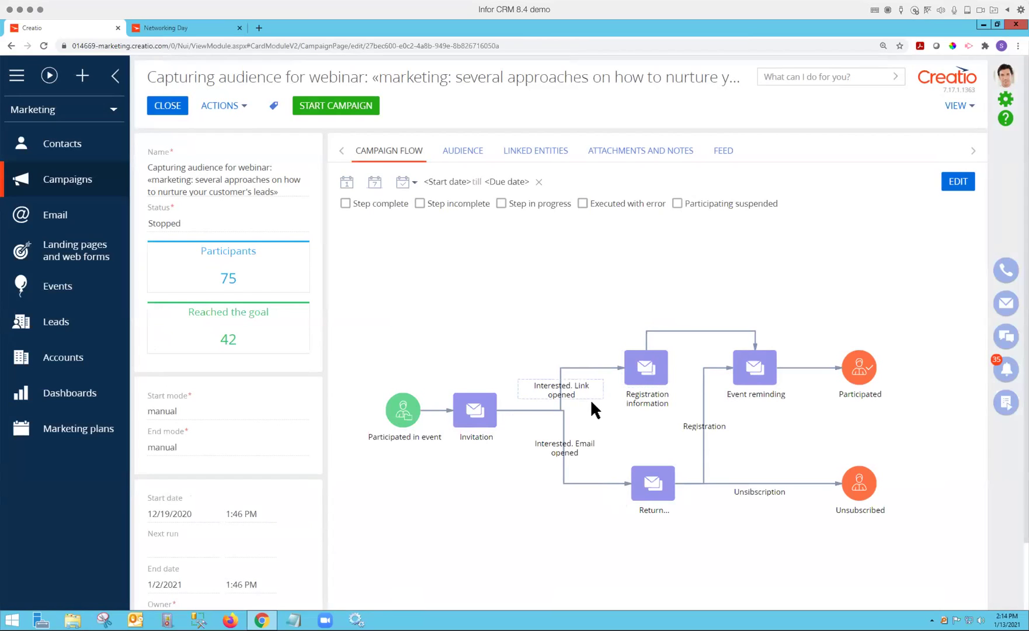
pyautogui.click(560, 406)
pyautogui.click(606, 482)
# Switch to the Networking Day campaign designer and examine its flow from the Customer Forum and Customers/Partners audiences.
pyautogui.click(198, 29)
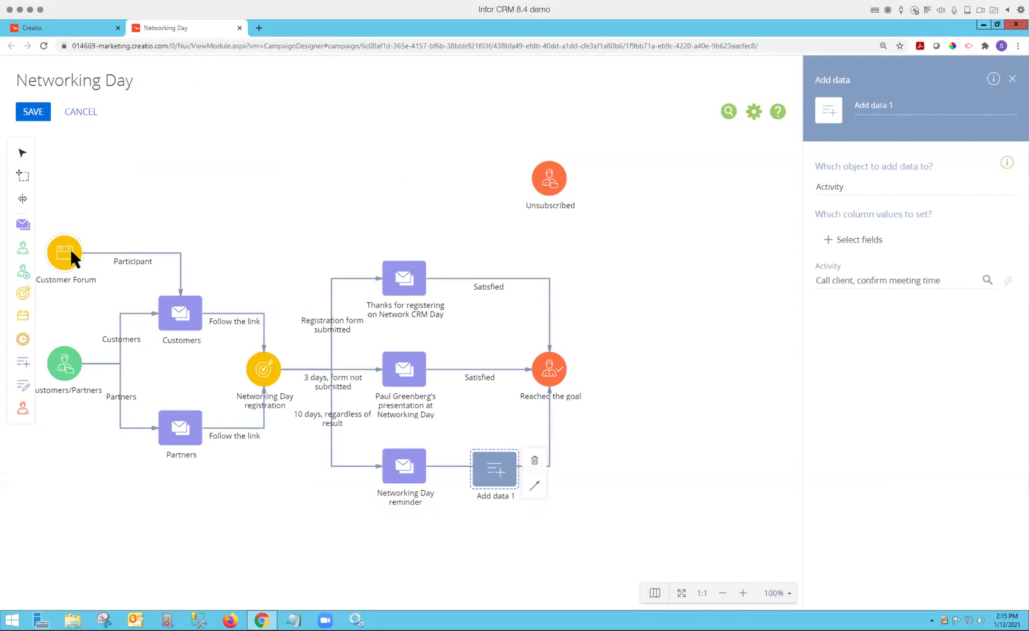
pyautogui.click(119, 364)
# Return to the "Capturing audience for webinar" campaign and review its audience and linked entities.
pyautogui.click(62, 23)
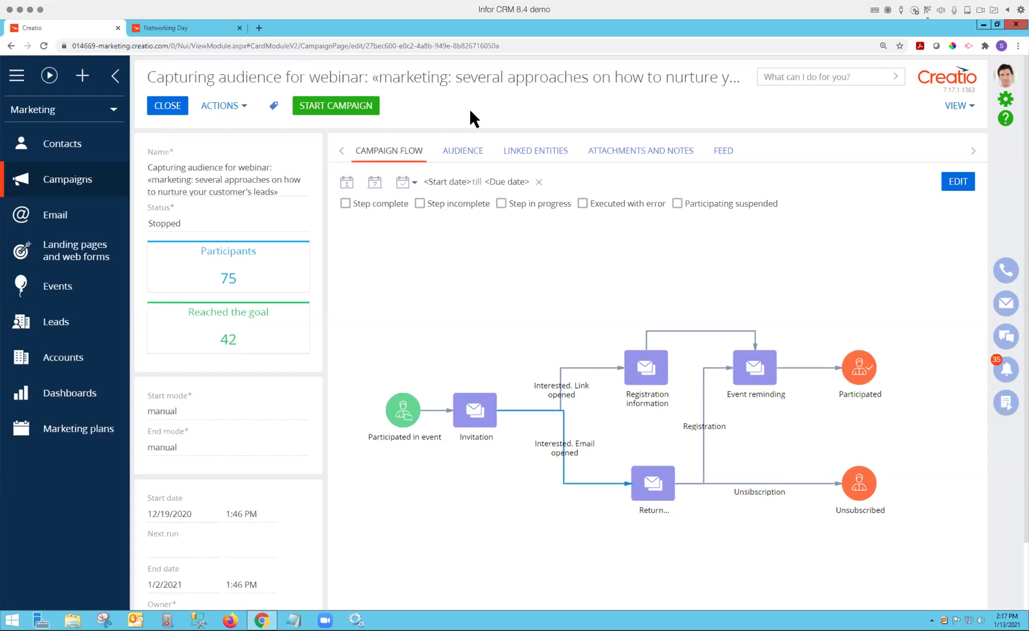
pyautogui.click(462, 153)
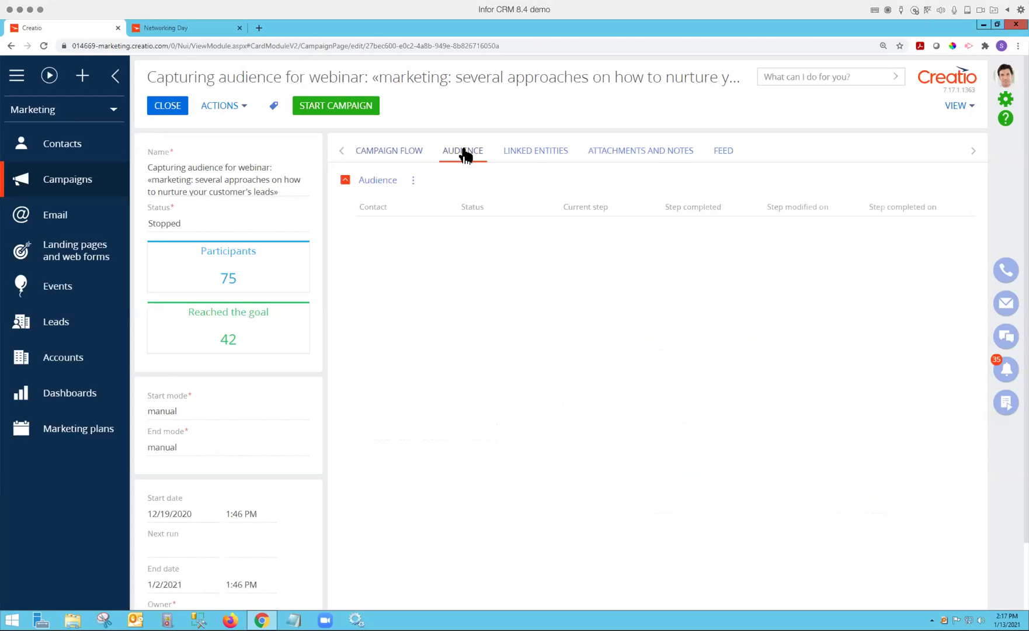
pyautogui.click(536, 153)
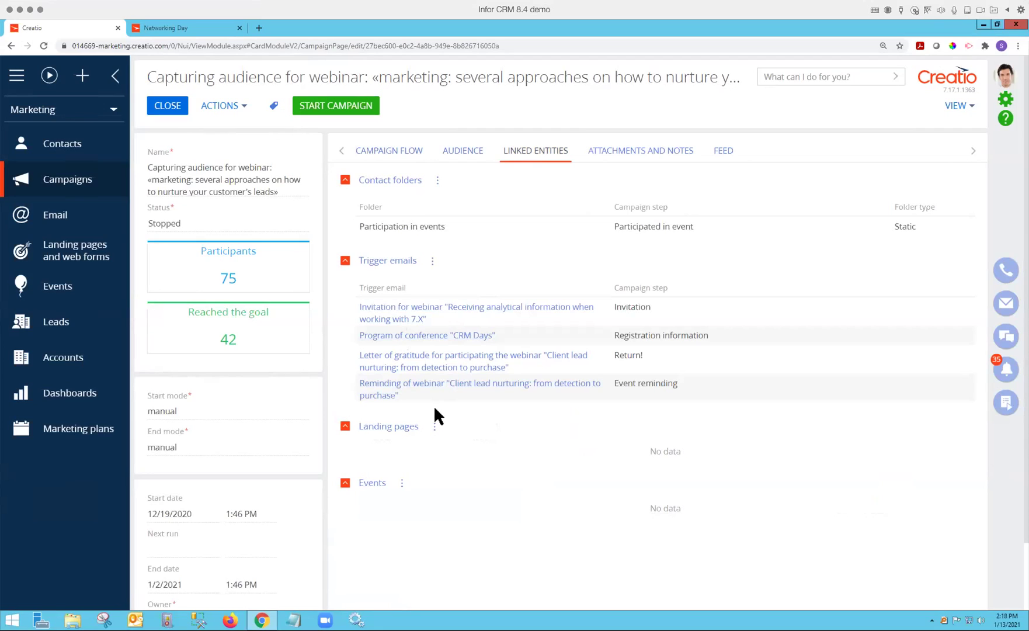
# Browse the landing pages and web forms list and open the landing setup of "Sales – demo version".
pyautogui.click(77, 259)
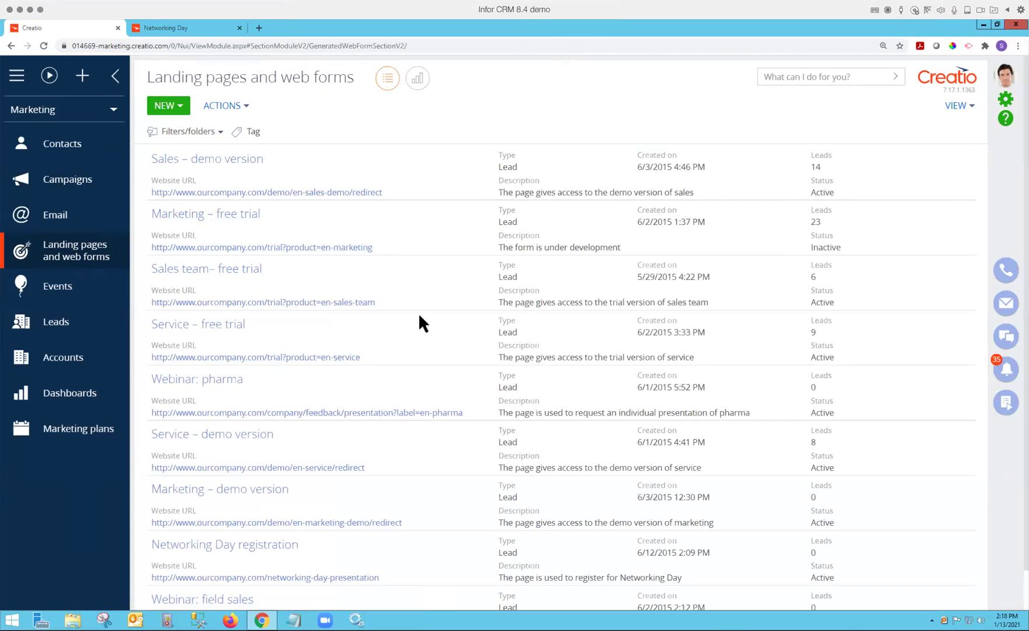
pyautogui.scroll(-1, 419, 316)
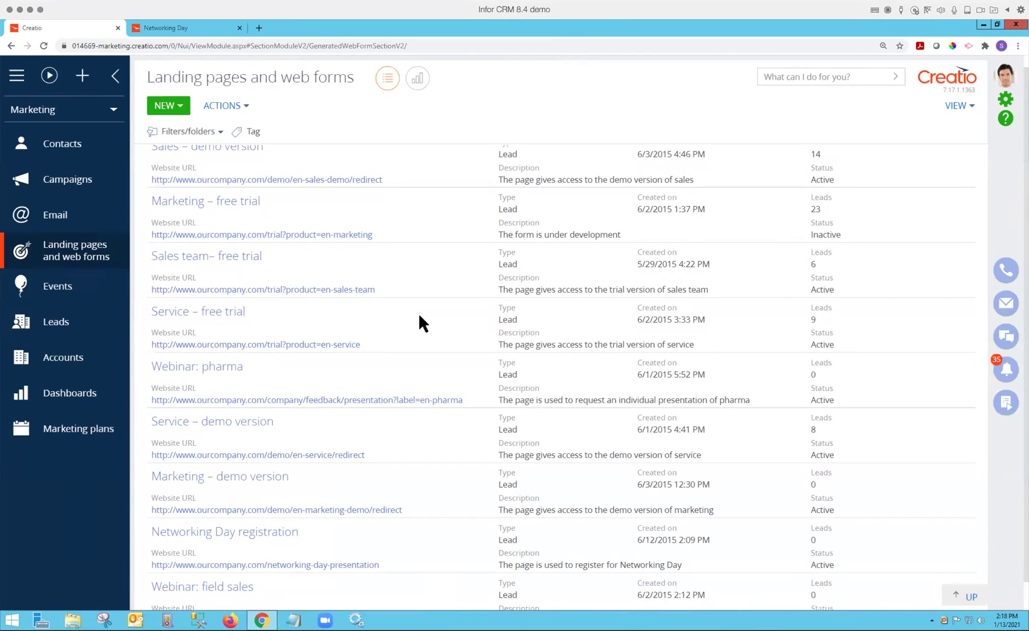
pyautogui.scroll(-2, 419, 315)
pyautogui.scroll(3, 419, 316)
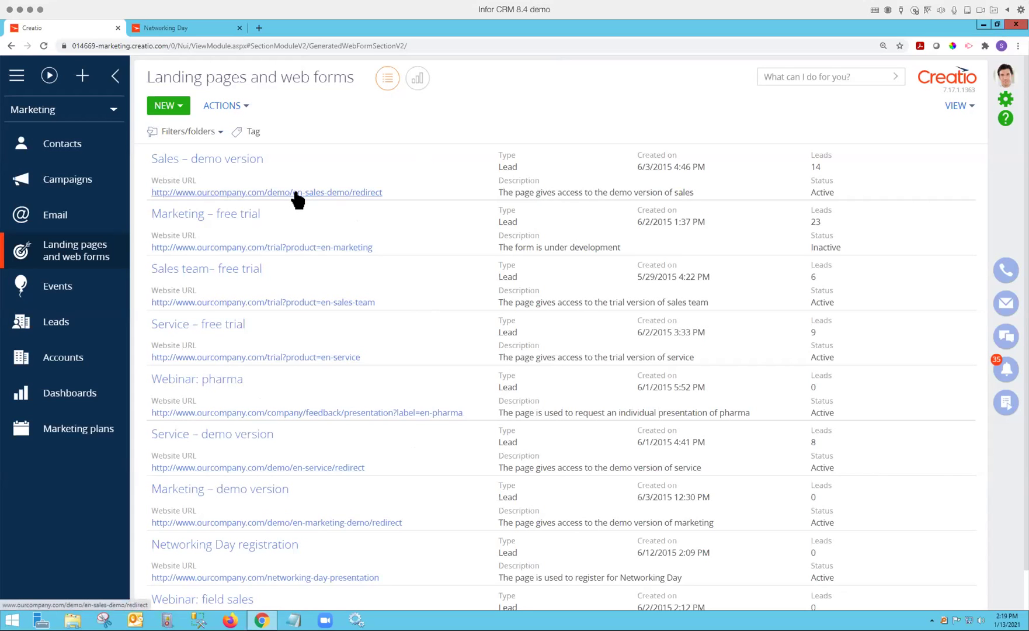
pyautogui.click(248, 161)
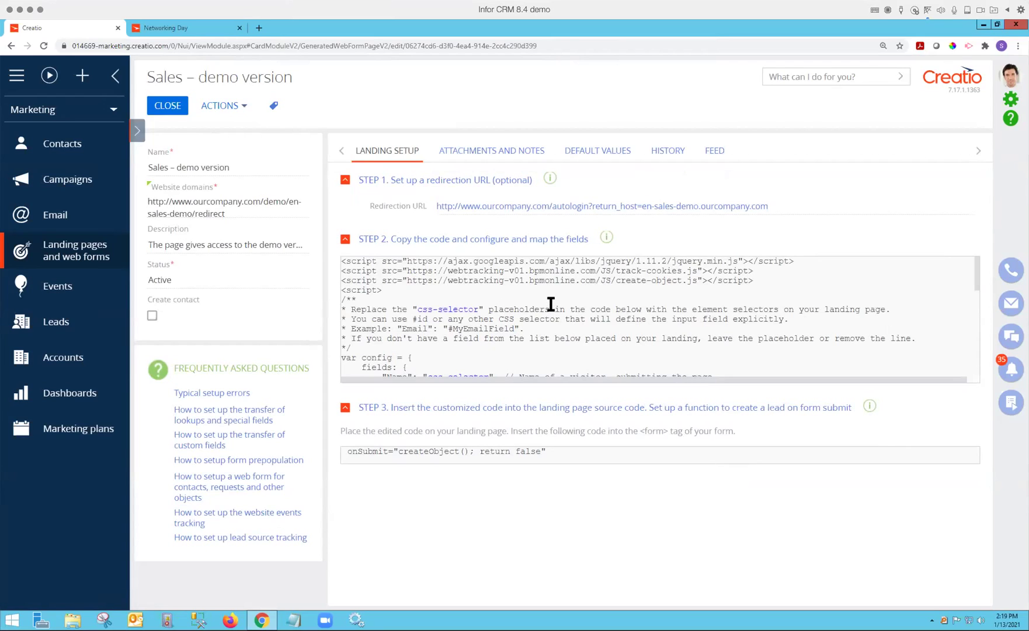
# Examine the landing page's embed code and its CSS-selector field mappings, highlighting the Company and Country entries.
pyautogui.moveTo(342, 263); pyautogui.dragTo(524, 383)
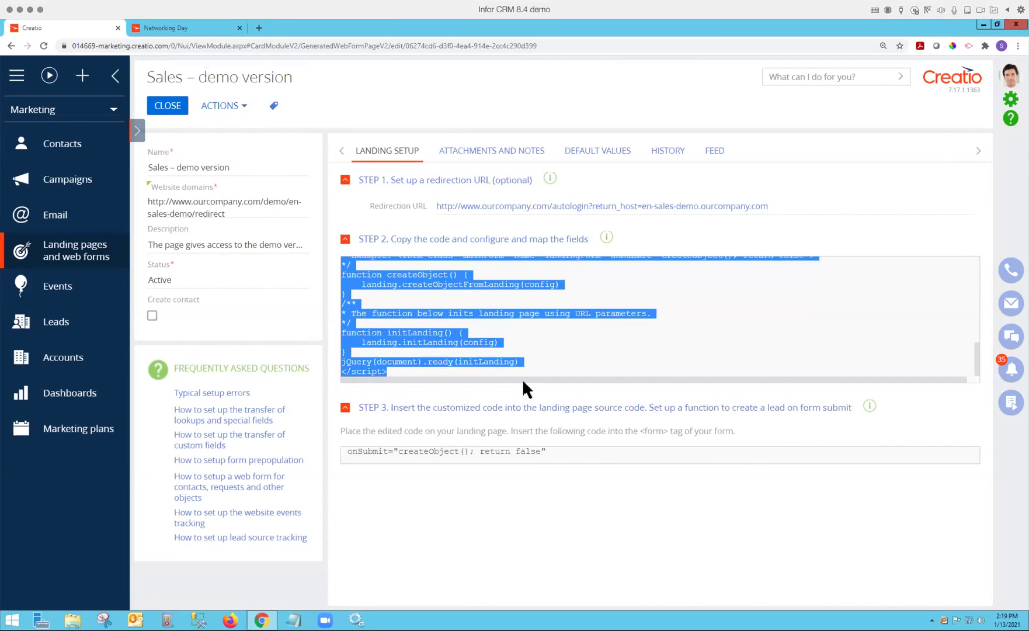
pyautogui.click(602, 354)
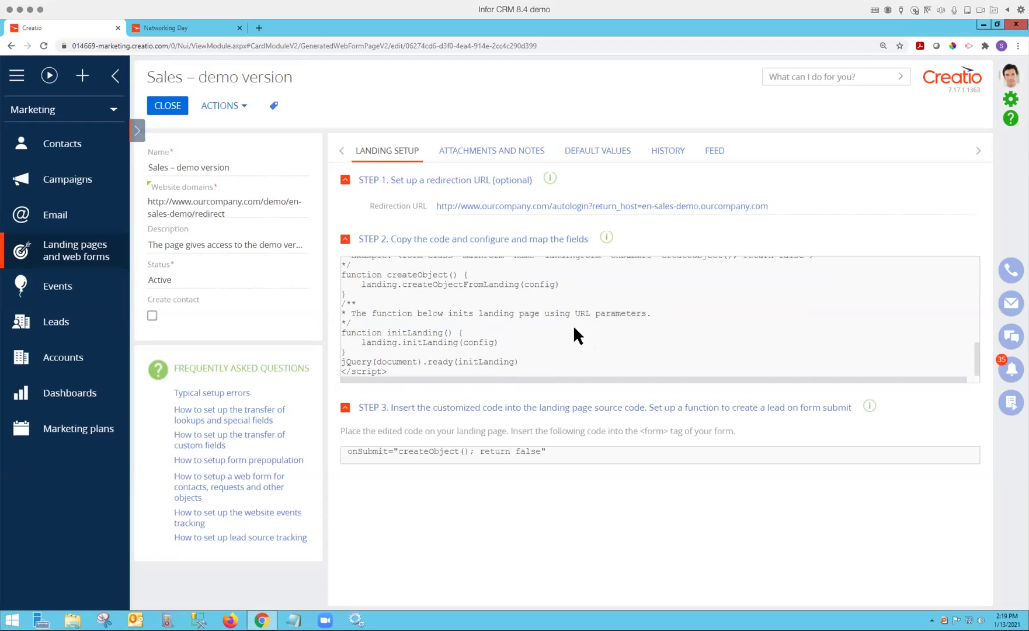
pyautogui.scroll(2, 578, 326)
pyautogui.scroll(6, 578, 327)
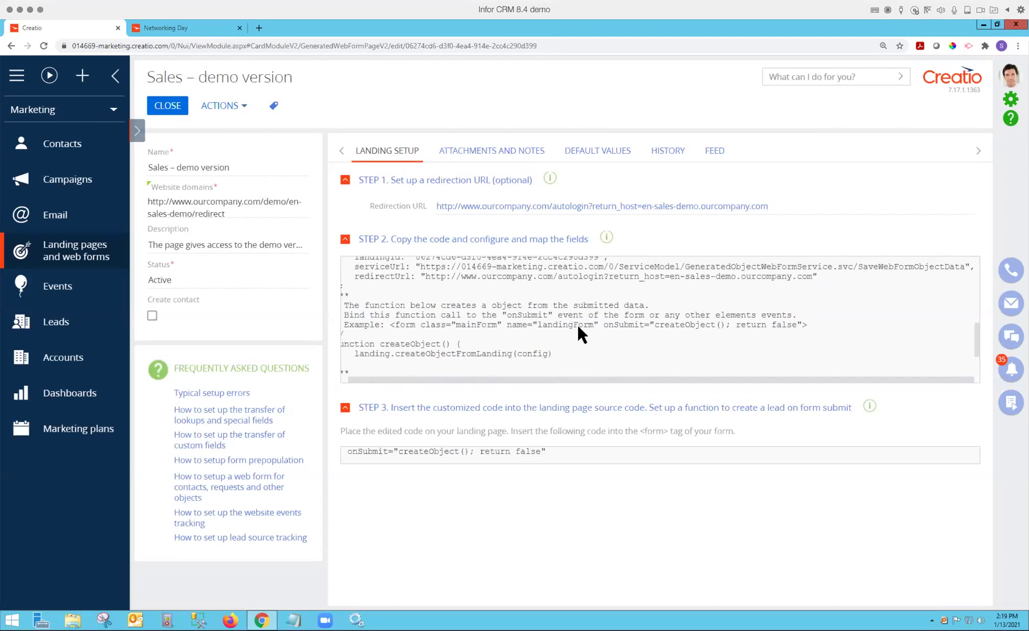
pyautogui.scroll(-2, 578, 329)
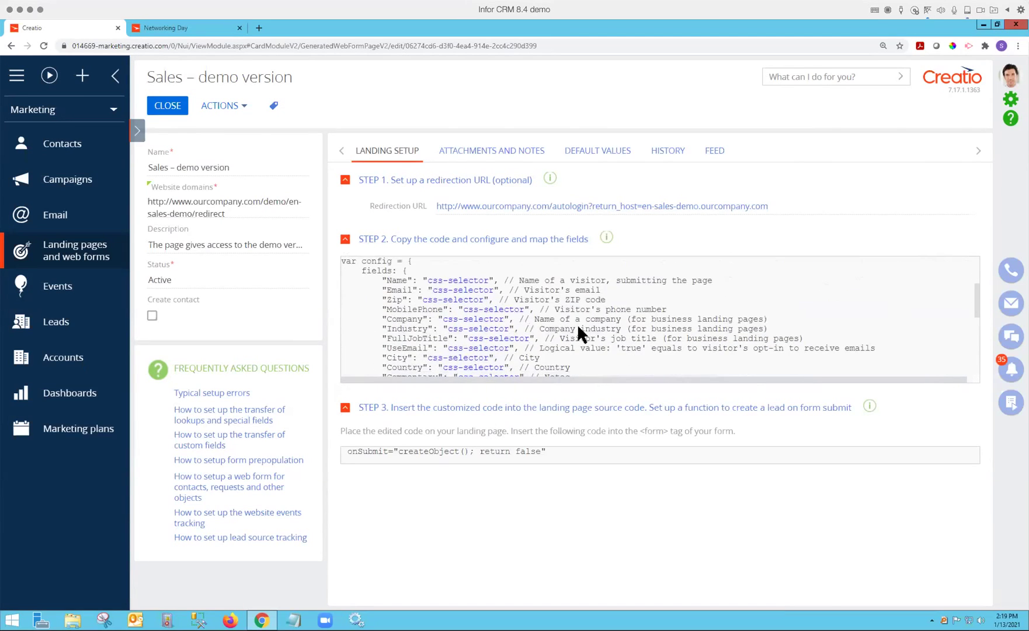
pyautogui.scroll(-1, 579, 329)
pyautogui.scroll(1, 577, 323)
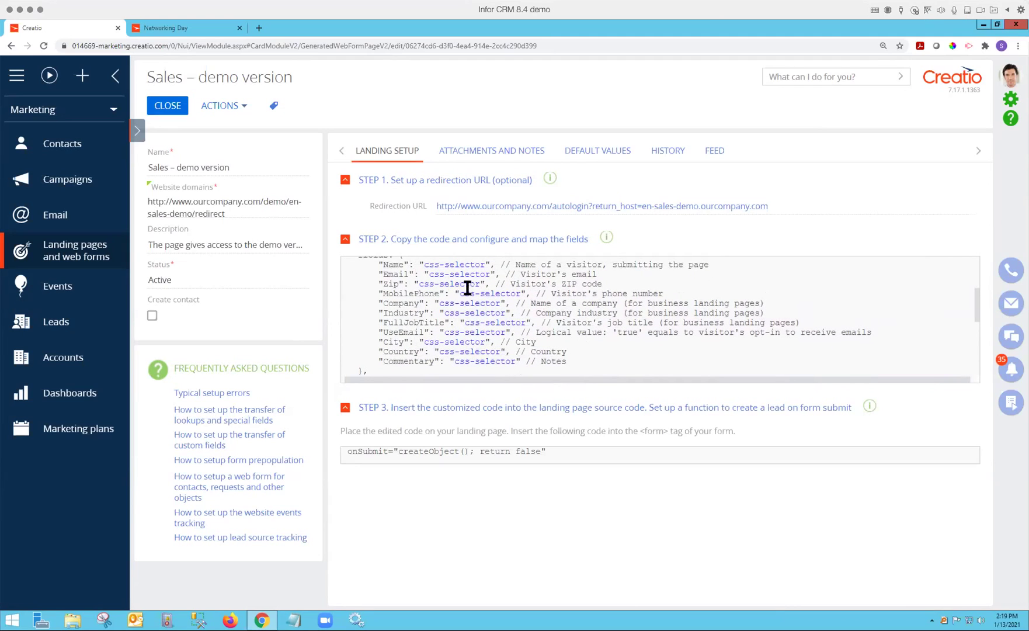
pyautogui.moveTo(373, 303); pyautogui.dragTo(403, 304)
pyautogui.scroll(1, 601, 335)
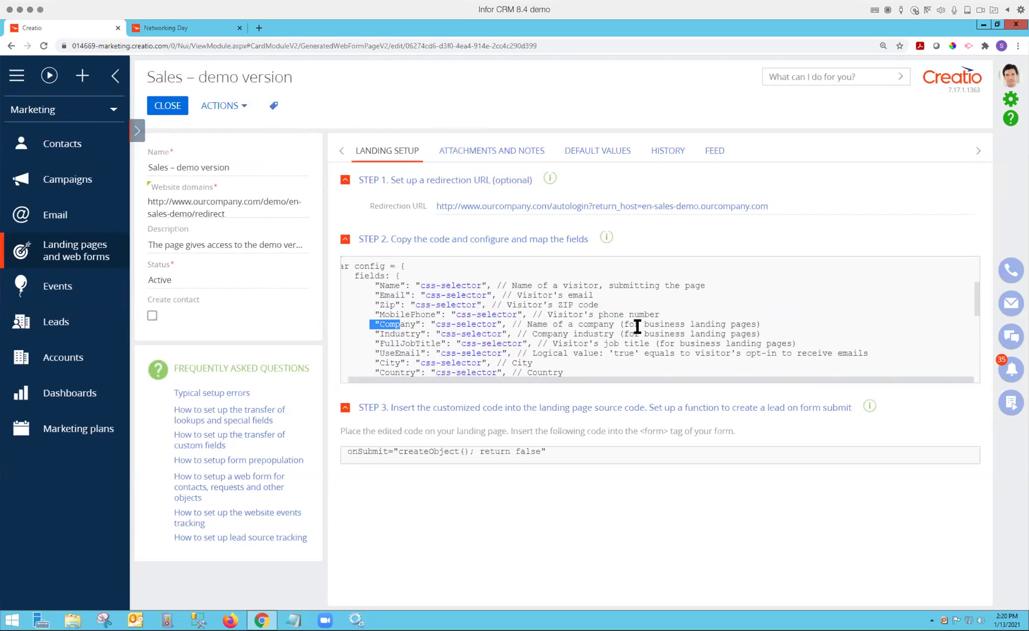
pyautogui.scroll(-2, 628, 326)
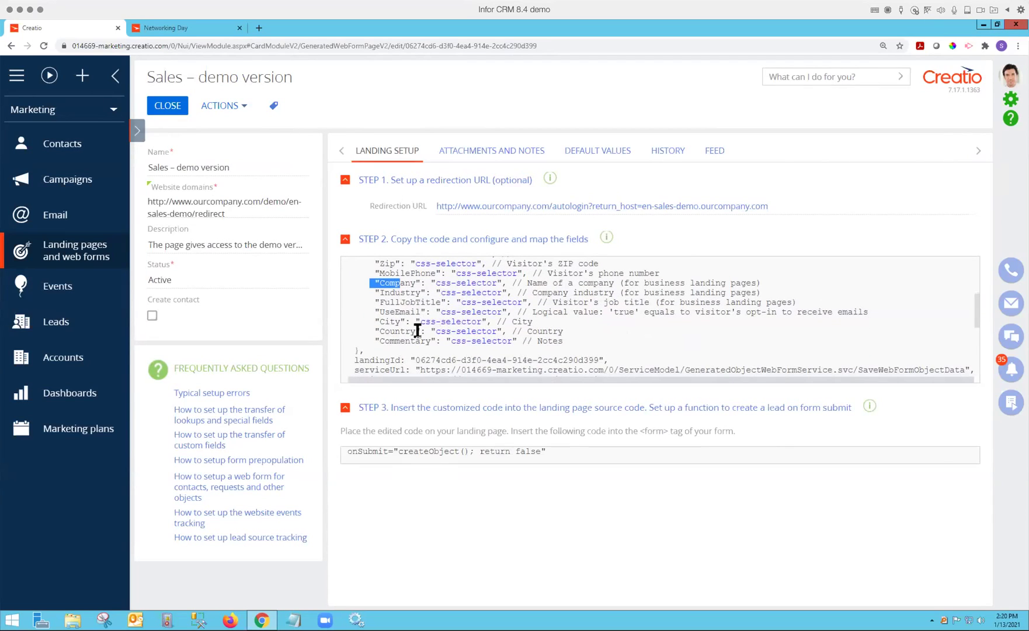
pyautogui.moveTo(378, 331); pyautogui.dragTo(421, 331)
# Close this landing page record and browse the landing pages and web forms list.
pyautogui.click(178, 109)
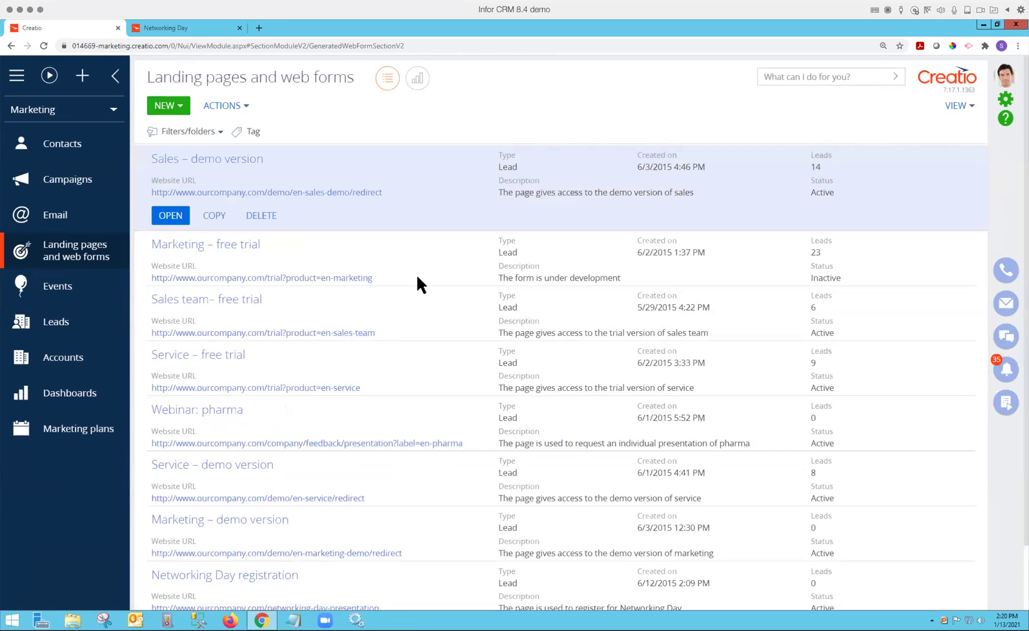
pyautogui.scroll(-1, 417, 274)
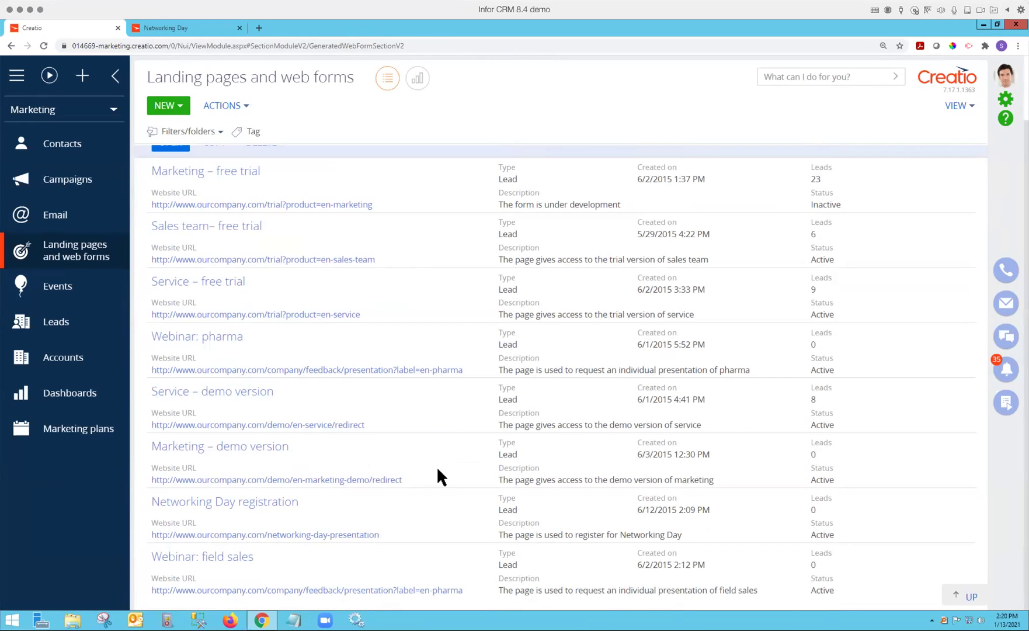
pyautogui.scroll(1, 437, 470)
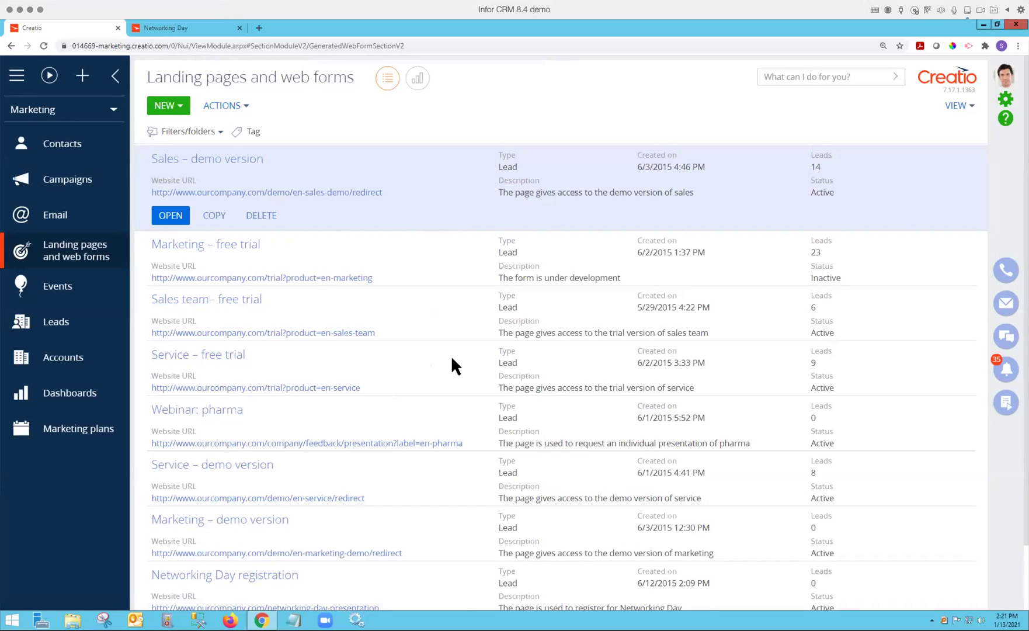
# Open the newest Alpha Business lead for a bulk email management system and review its profile and registration info.
pyautogui.click(61, 326)
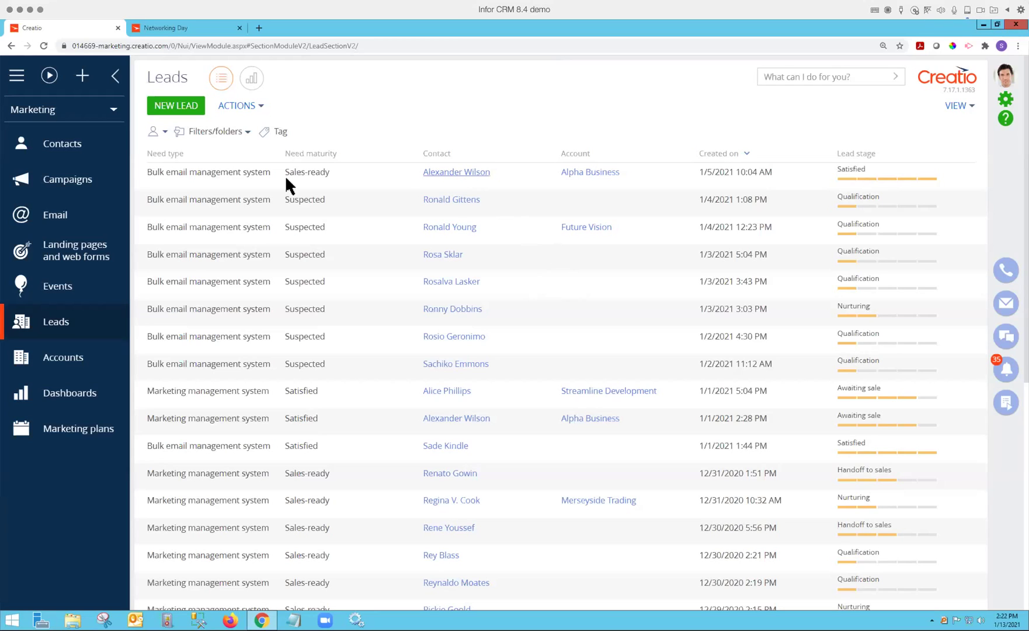
pyautogui.doubleClick(246, 173)
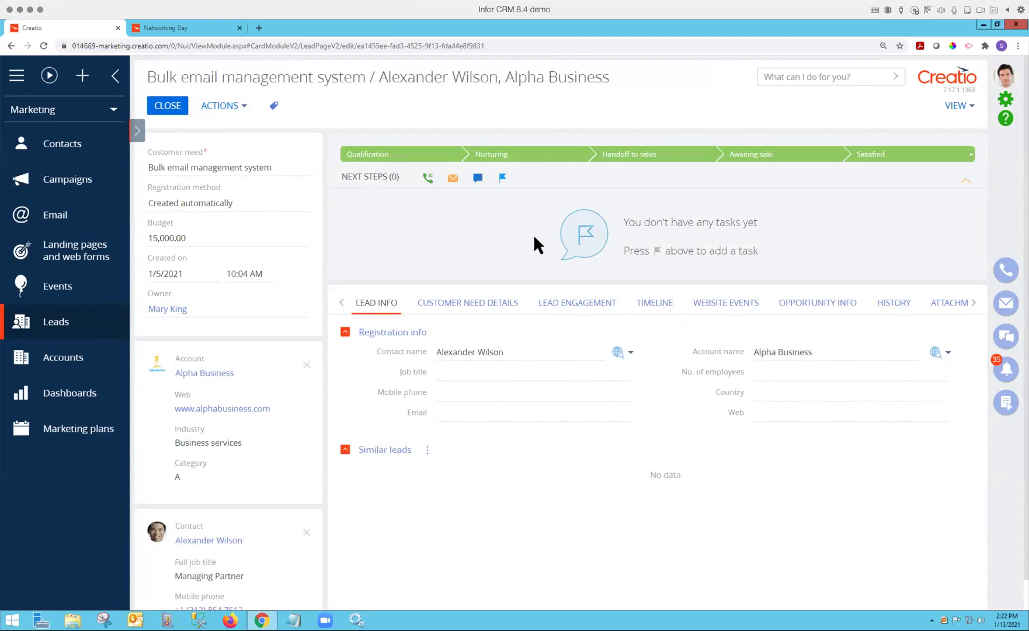
pyautogui.scroll(-1, 475, 443)
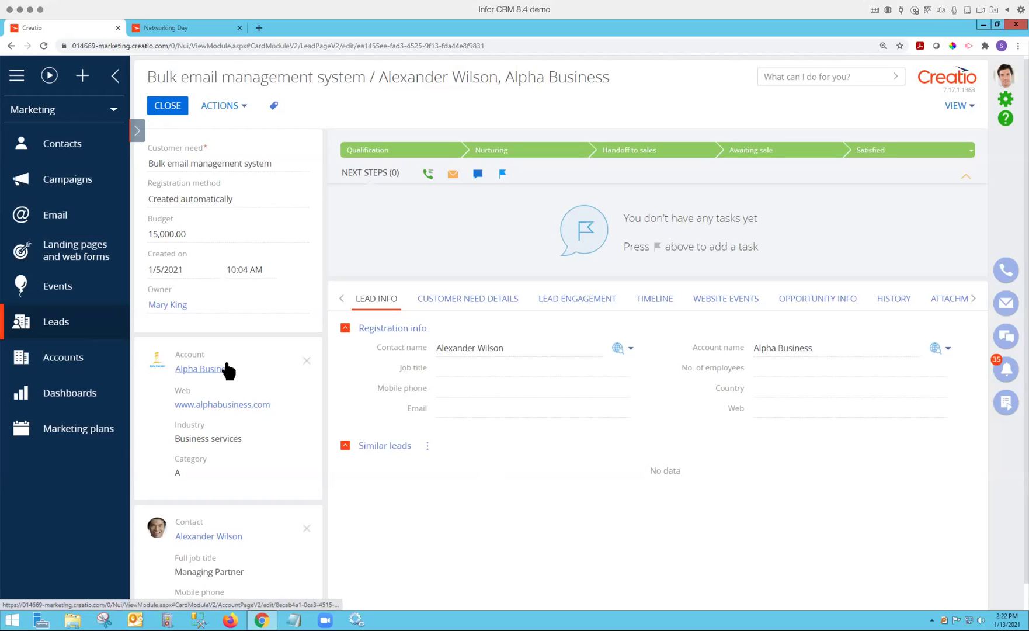
pyautogui.moveTo(227, 366)
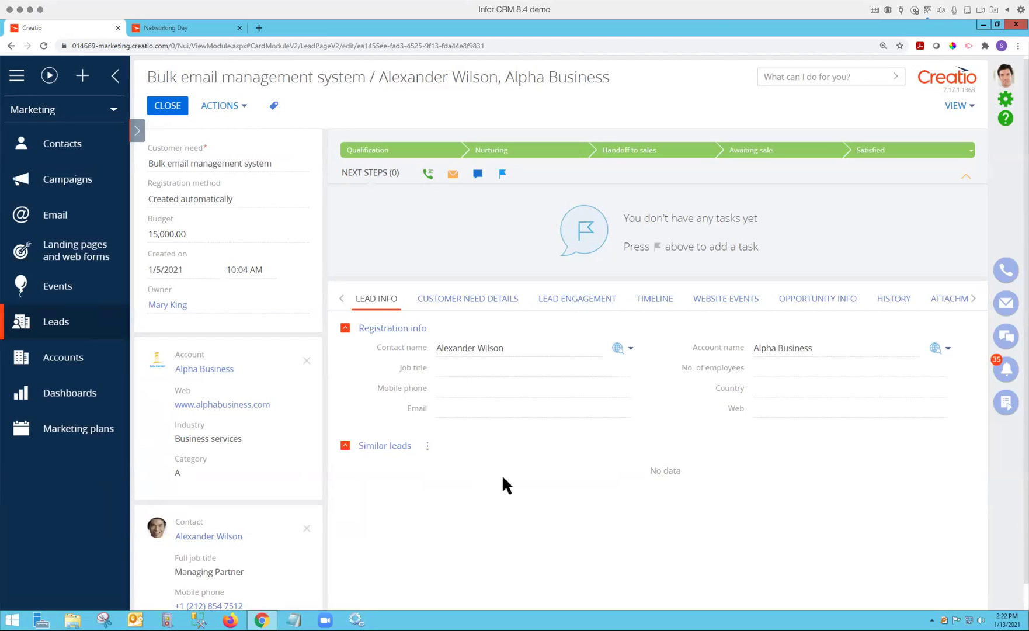
pyautogui.scroll(-1, 503, 478)
pyautogui.scroll(1, 503, 478)
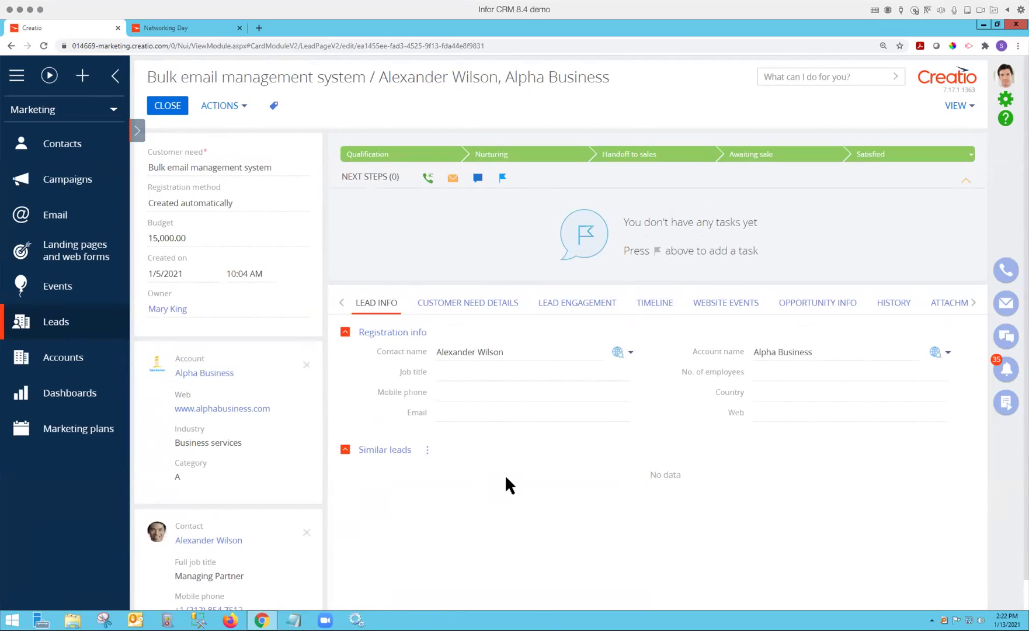
# Review the lead's customer need details and engagement information, expanding its website events.
pyautogui.click(459, 302)
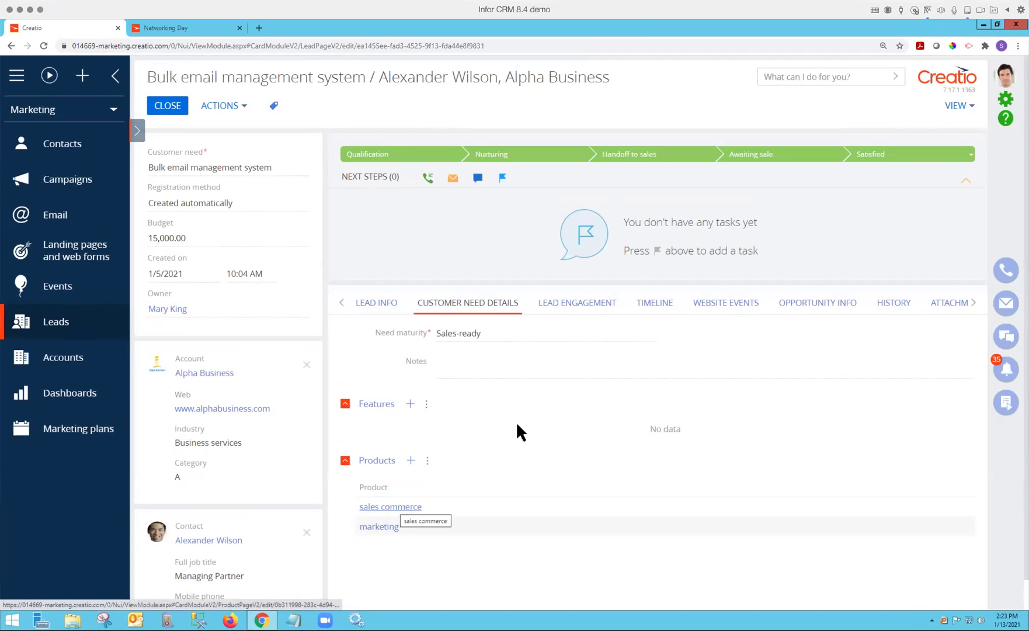
pyautogui.click(593, 302)
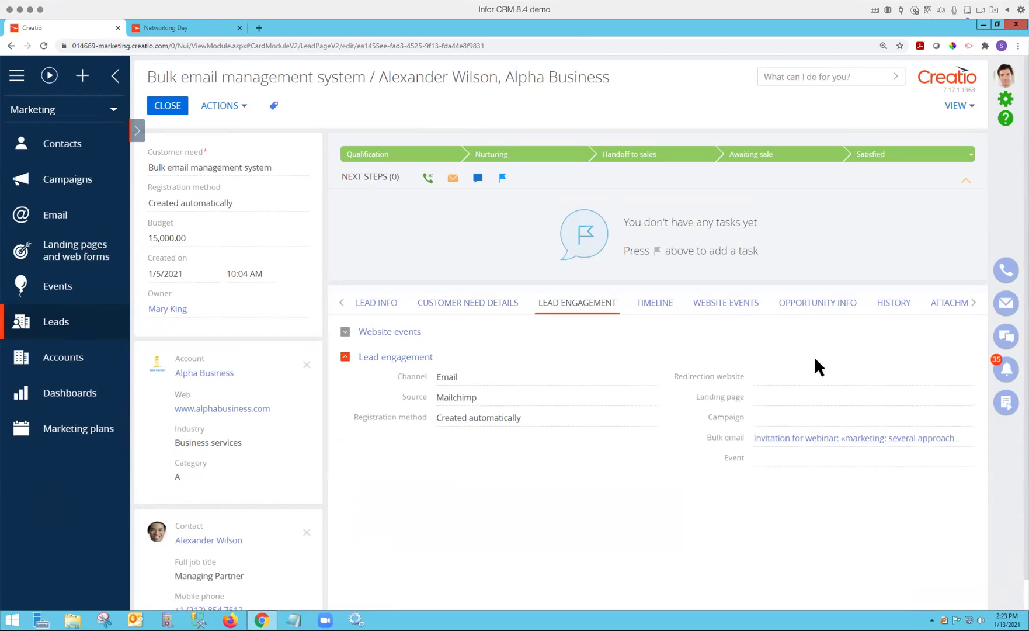
pyautogui.click(390, 332)
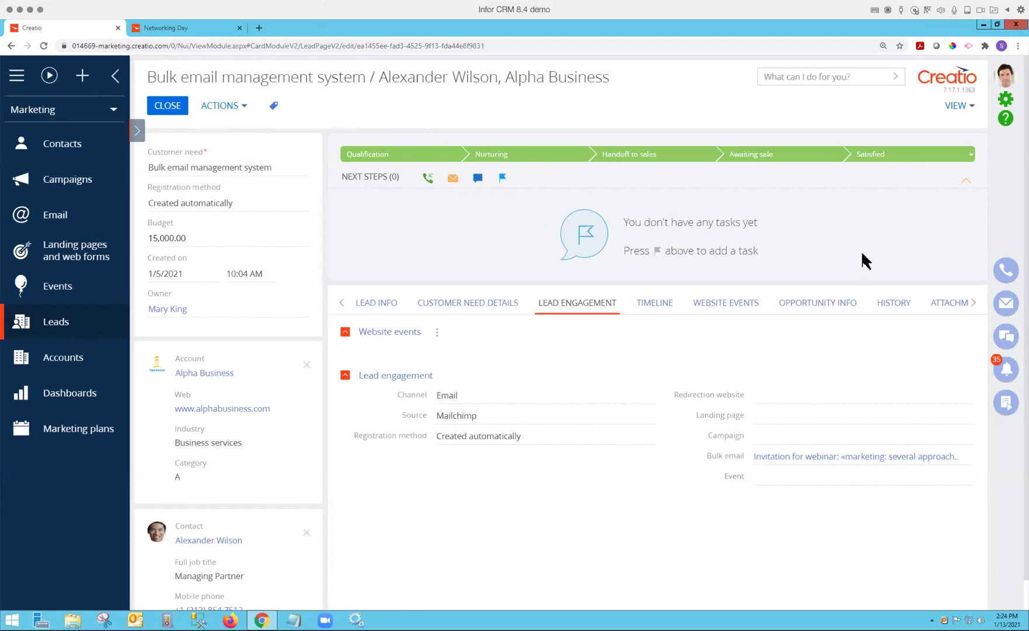
# Check the alternative outcomes offered for the lead's Satisfied stage, look through the record and close it.
pyautogui.click(939, 155)
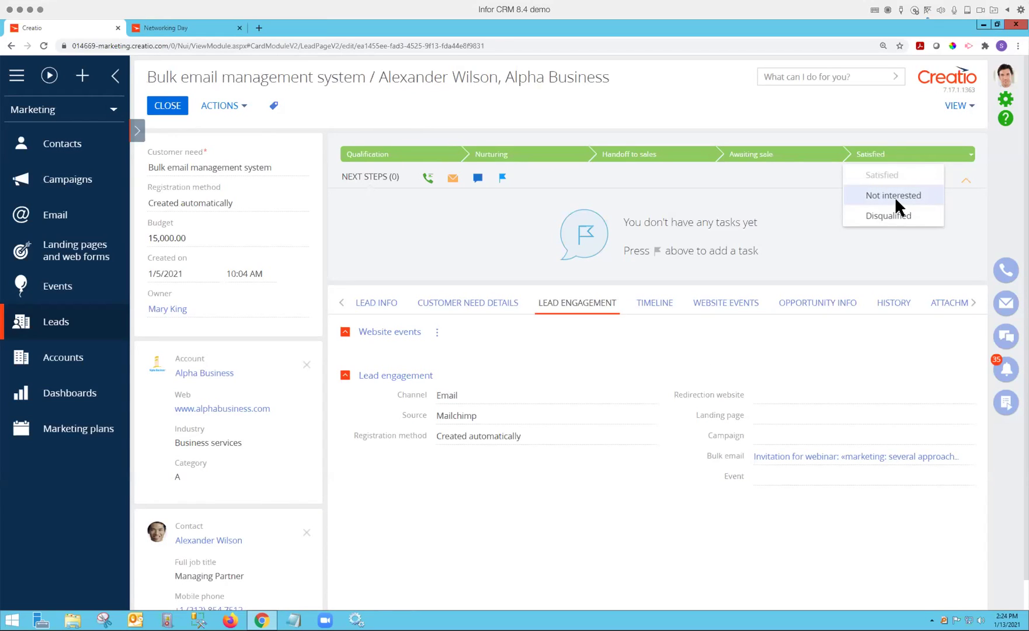
pyautogui.click(789, 235)
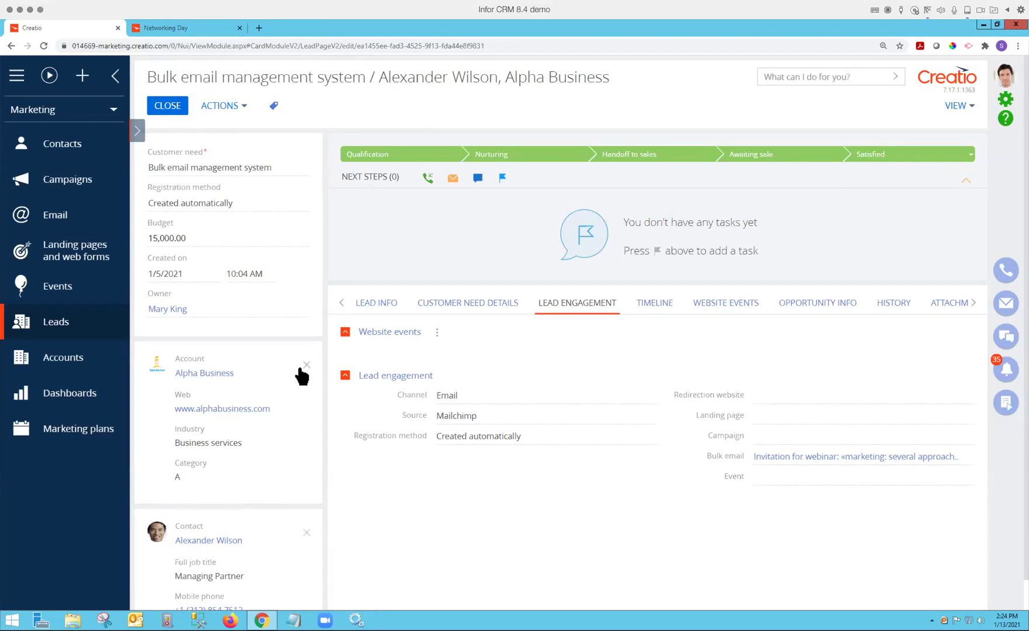
pyautogui.scroll(-1, 301, 375)
pyautogui.scroll(-2, 299, 372)
pyautogui.scroll(3, 299, 371)
pyautogui.click(168, 106)
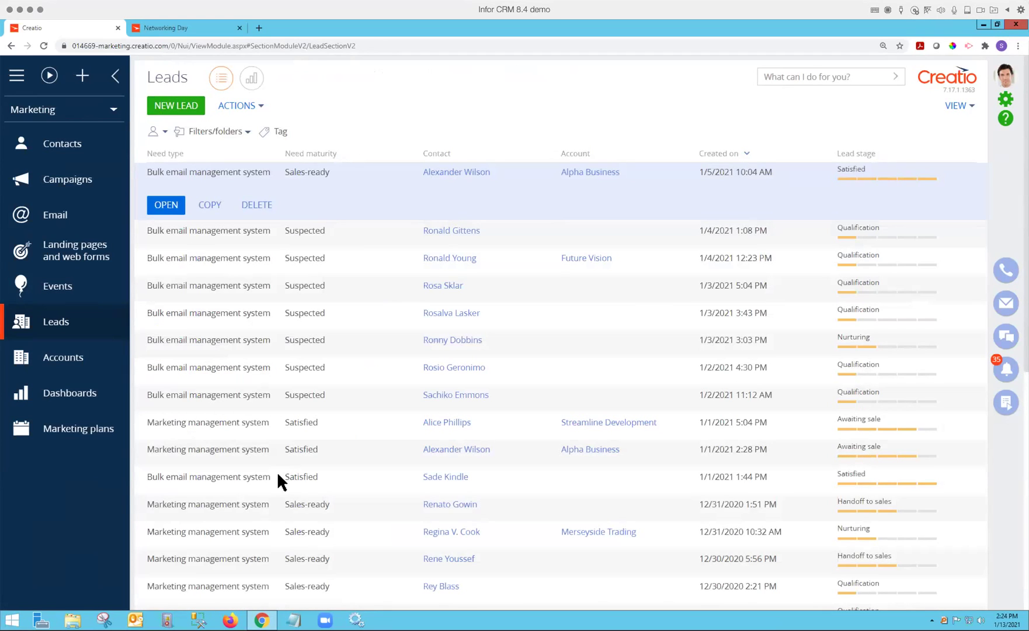
# Try to delete the Marketing management system lead created 12/31/2020 at 1:51 PM, view its record and close it.
pyautogui.click(261, 505)
pyautogui.click(261, 505)
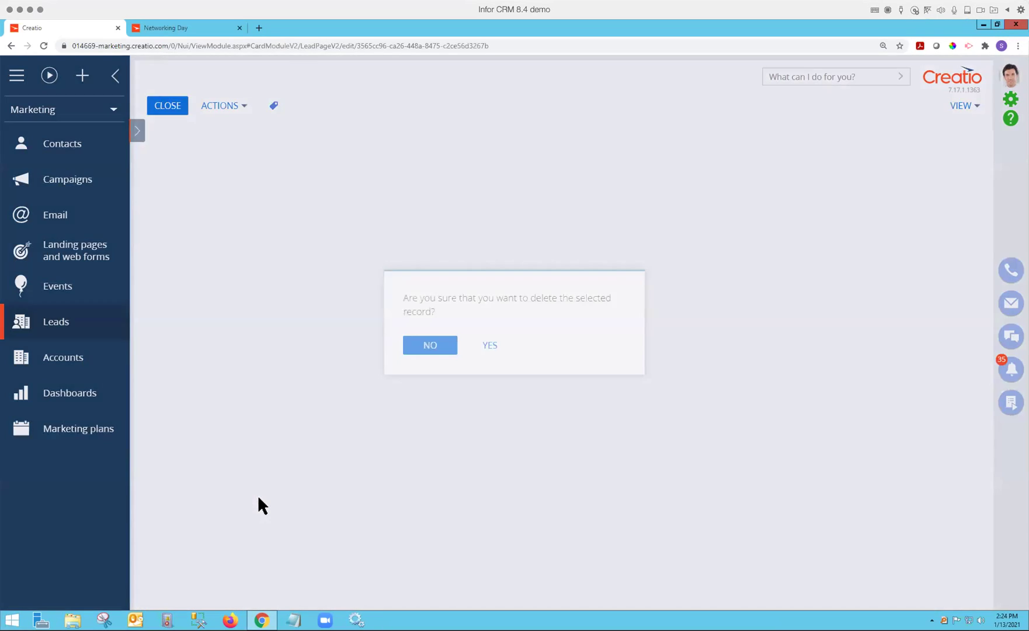
pyautogui.click(486, 355)
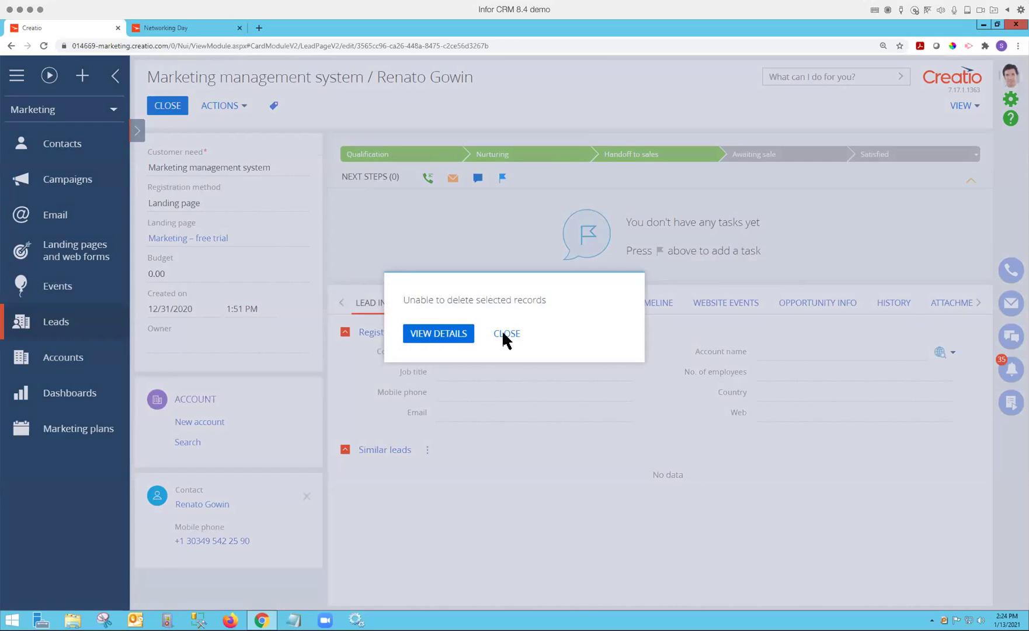
pyautogui.click(504, 334)
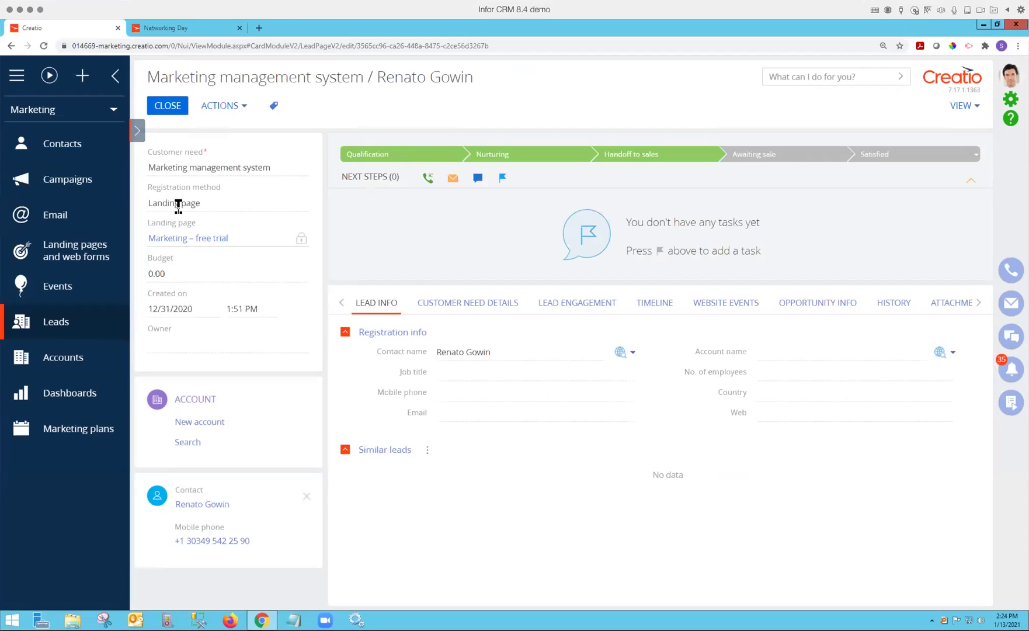
pyautogui.click(177, 111)
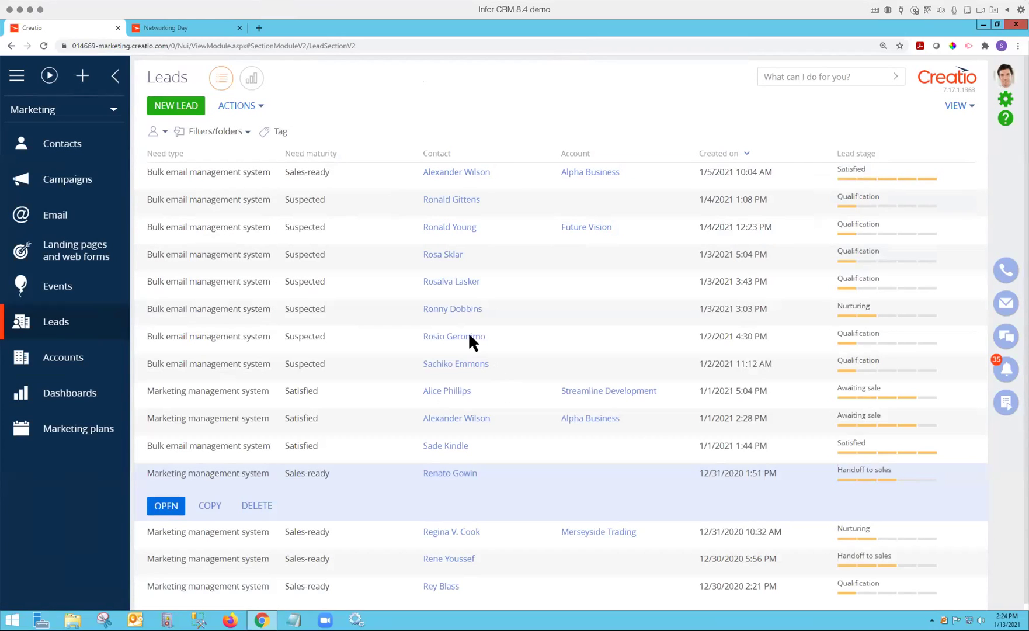
# Switch to the Studio workplace and open the "Lead scoring (Sales + Marketing) (7.14.0)" machine learning model.
pyautogui.click(114, 110)
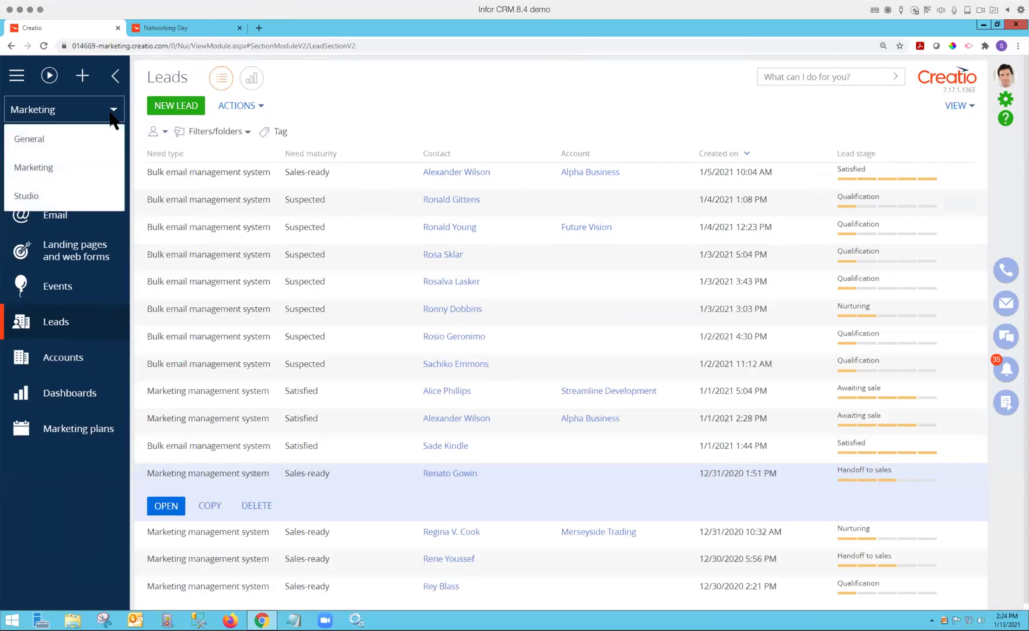
pyautogui.click(68, 195)
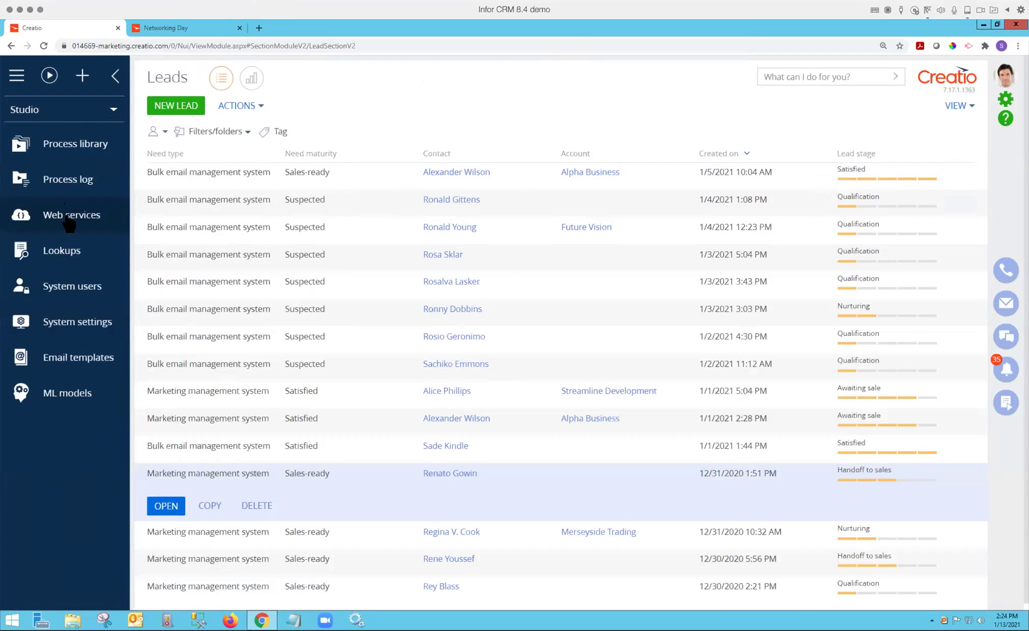
pyautogui.click(62, 396)
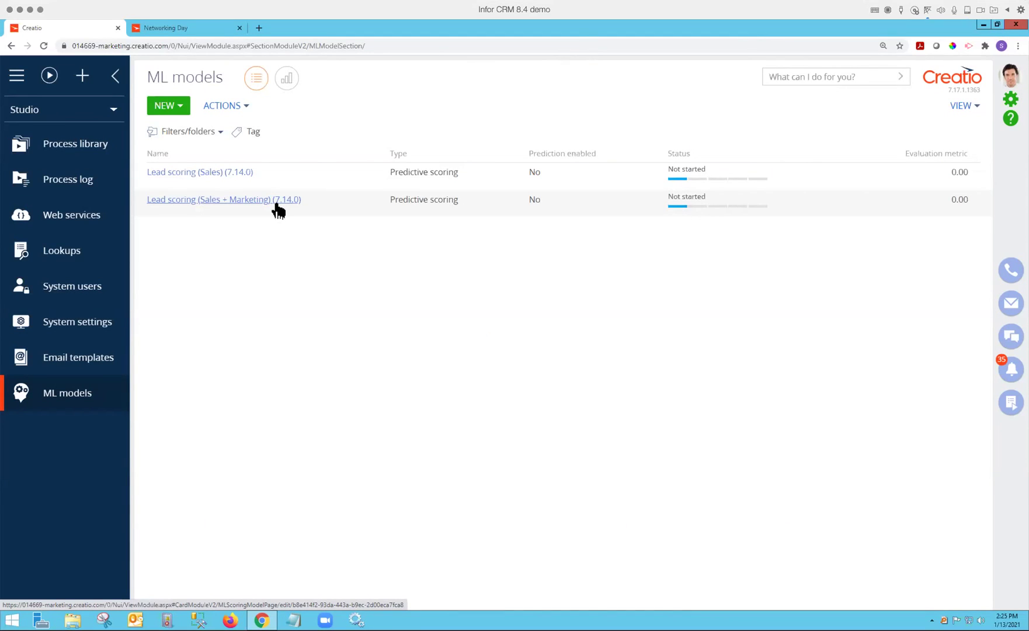
pyautogui.click(240, 200)
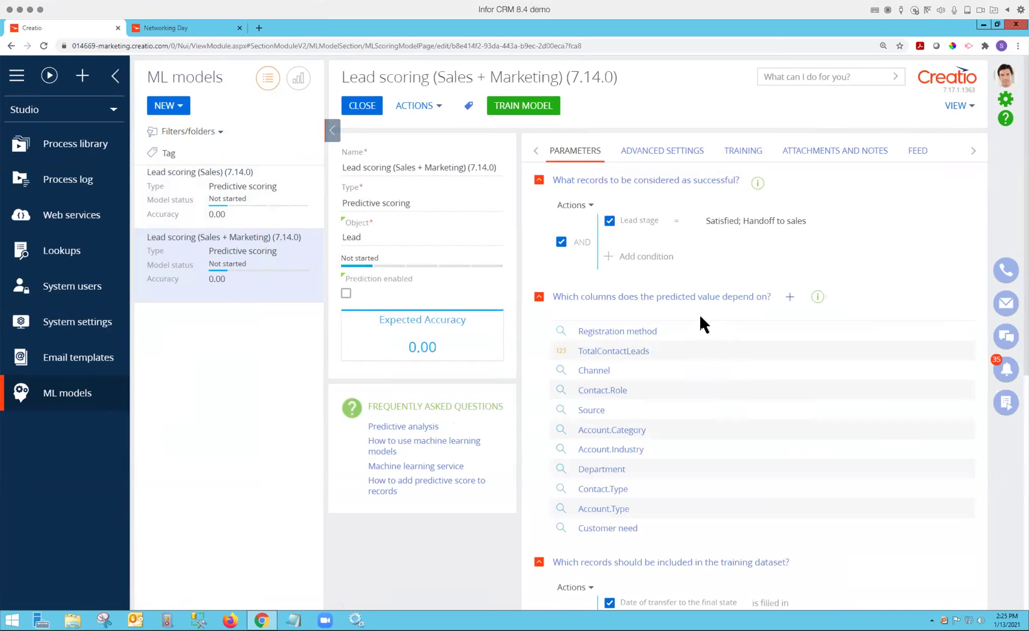
# Examine the model's predictor columns, training dataset conditions, prediction result column and automatic training settings.
pyautogui.scroll(-1, 844, 461)
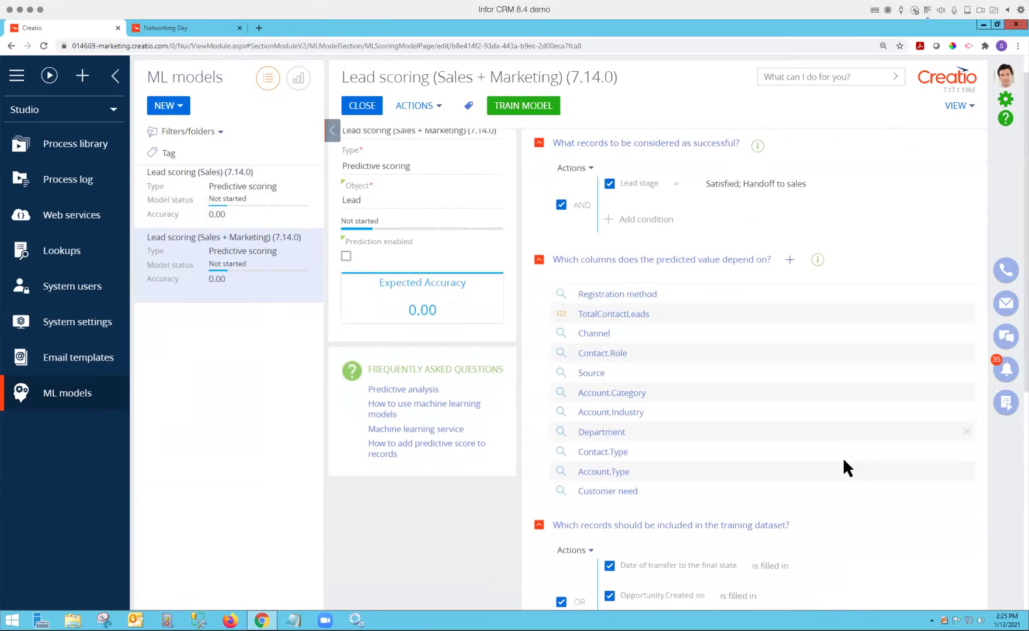
pyautogui.scroll(-4, 844, 460)
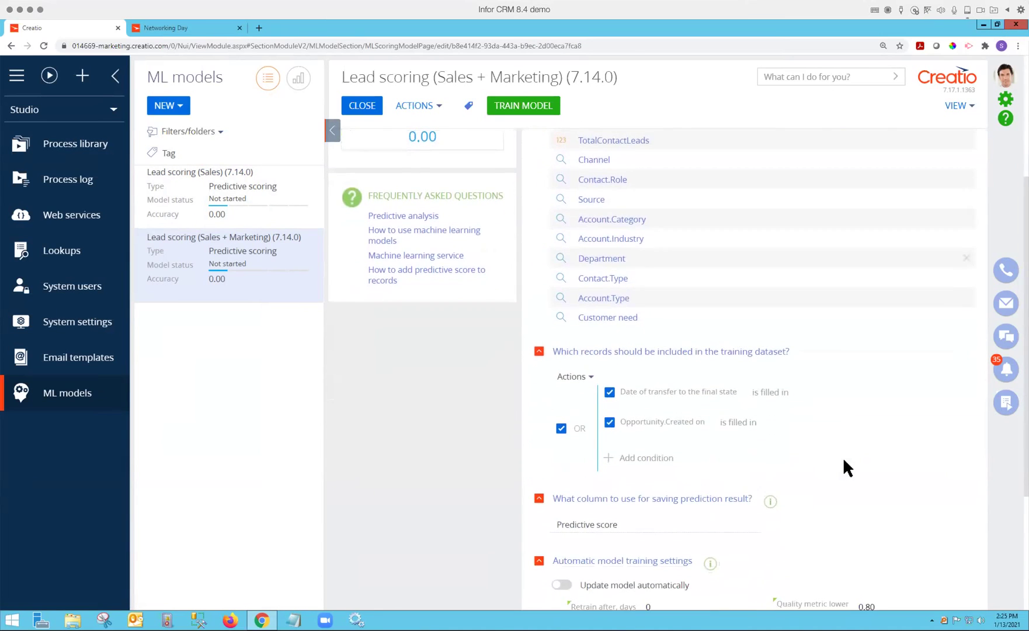
pyautogui.scroll(-1, 844, 460)
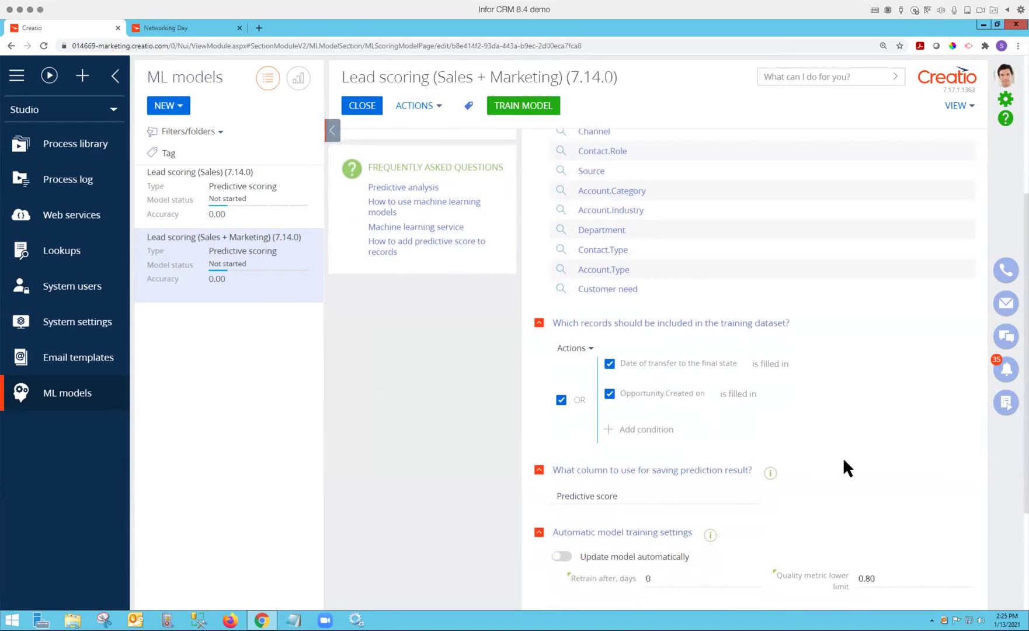
pyautogui.scroll(5, 844, 460)
pyautogui.scroll(1, 844, 460)
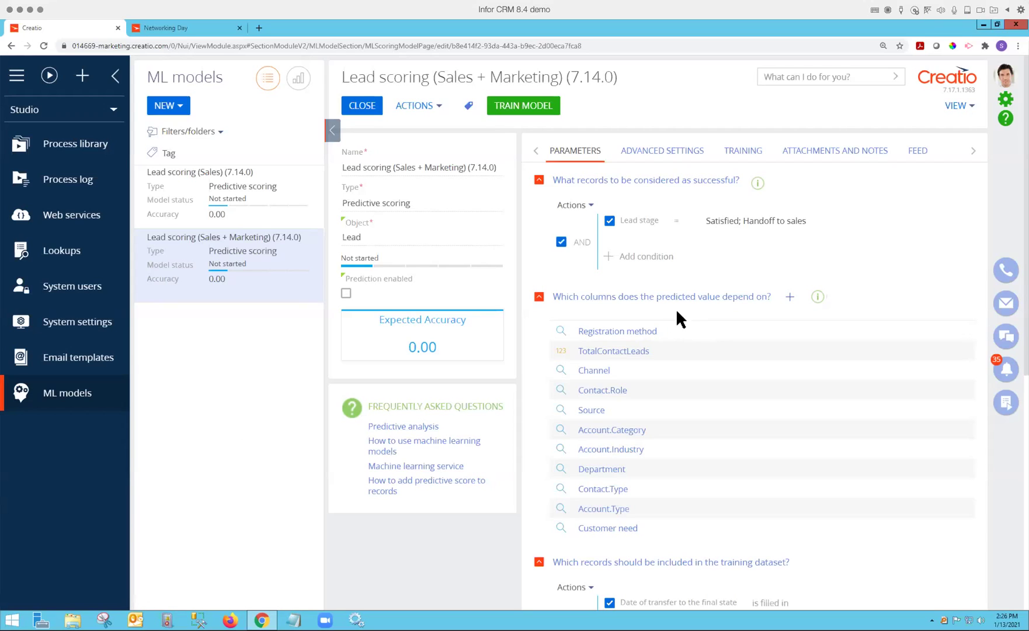
# Return to the Marketing workplace, view the Networking Day record among the events and close it.
pyautogui.click(114, 111)
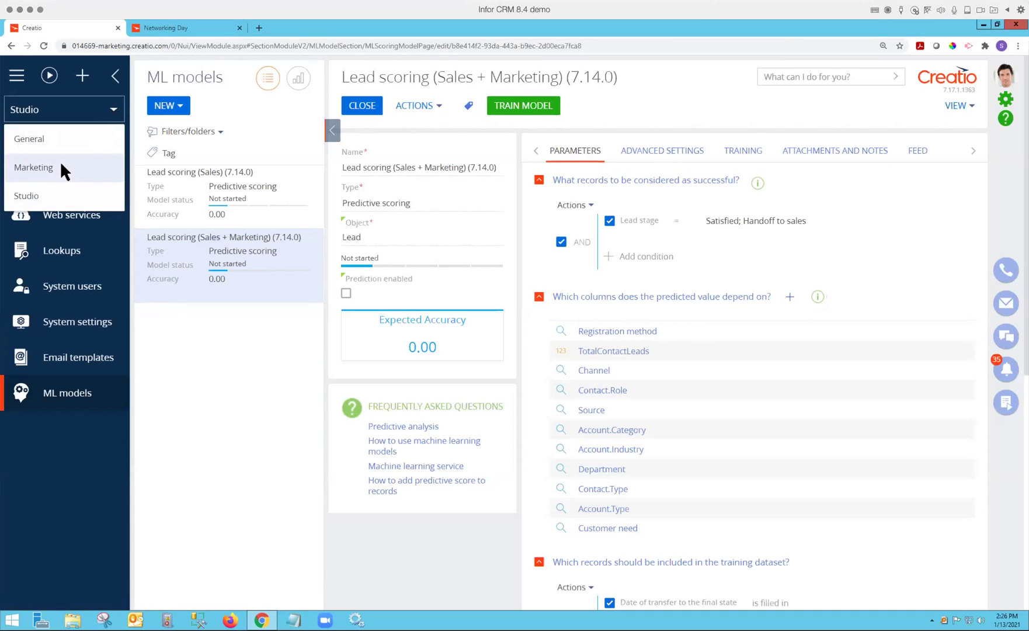
pyautogui.click(62, 166)
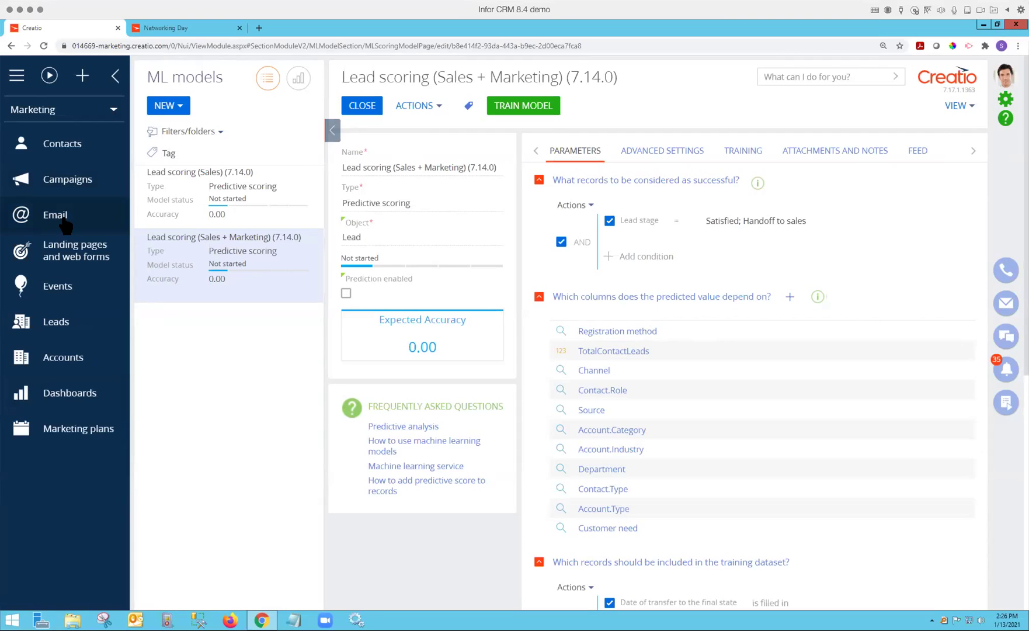
pyautogui.click(56, 296)
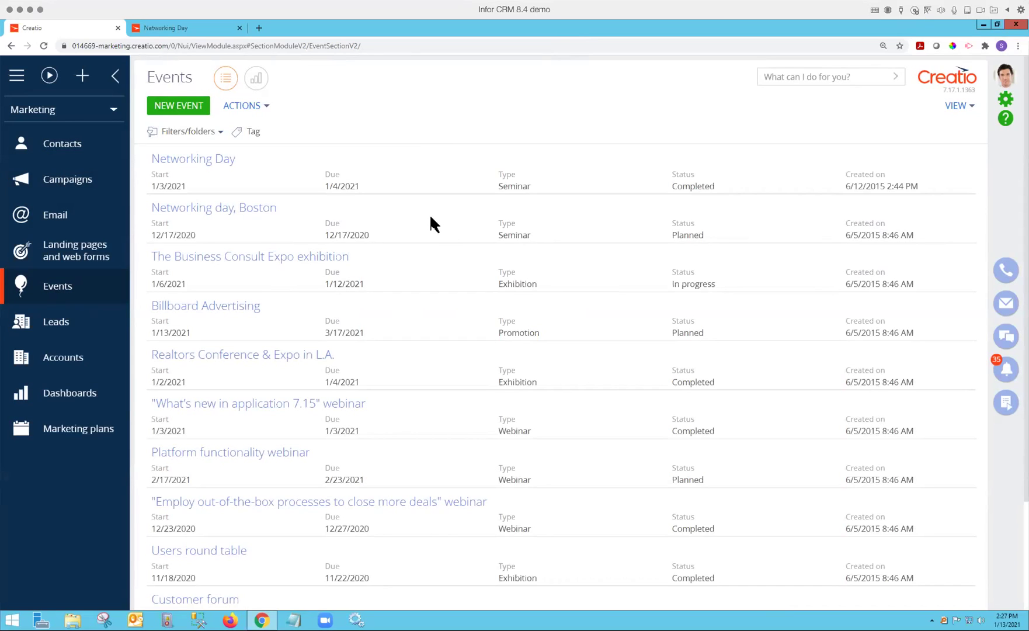
pyautogui.click(228, 158)
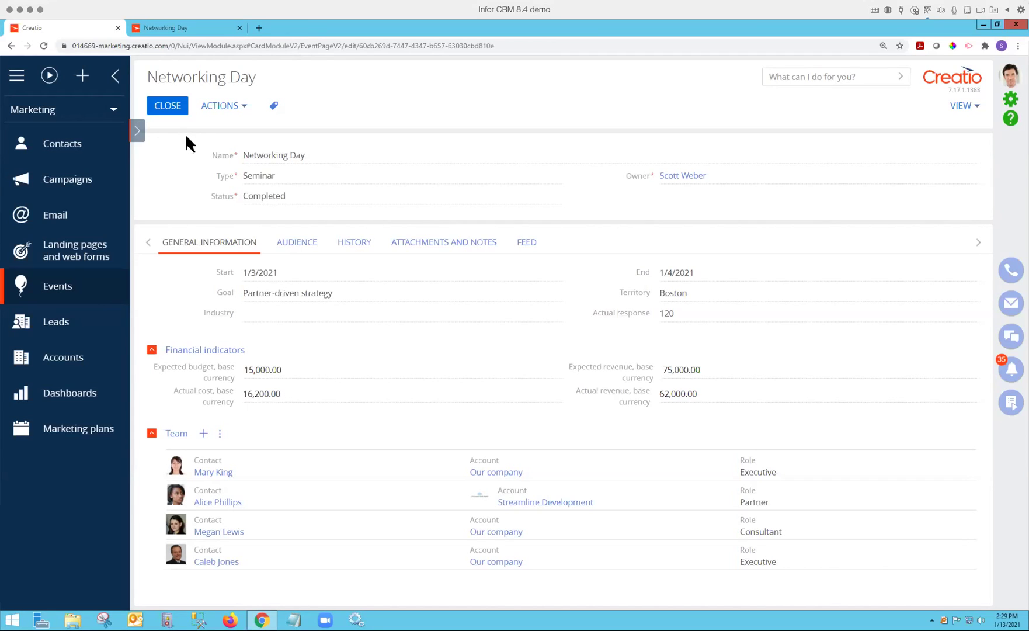
pyautogui.click(168, 107)
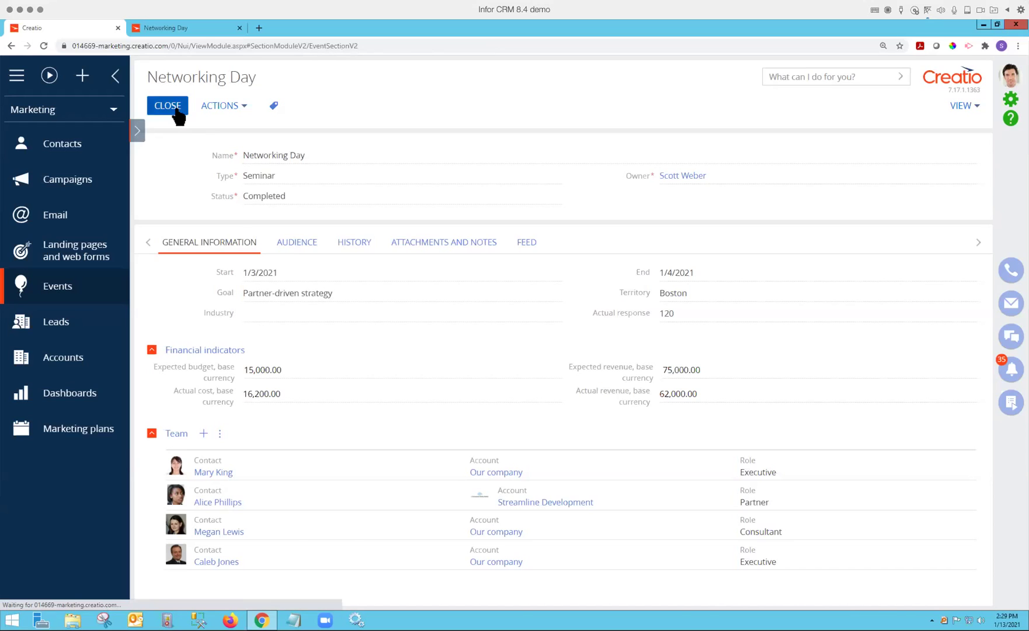